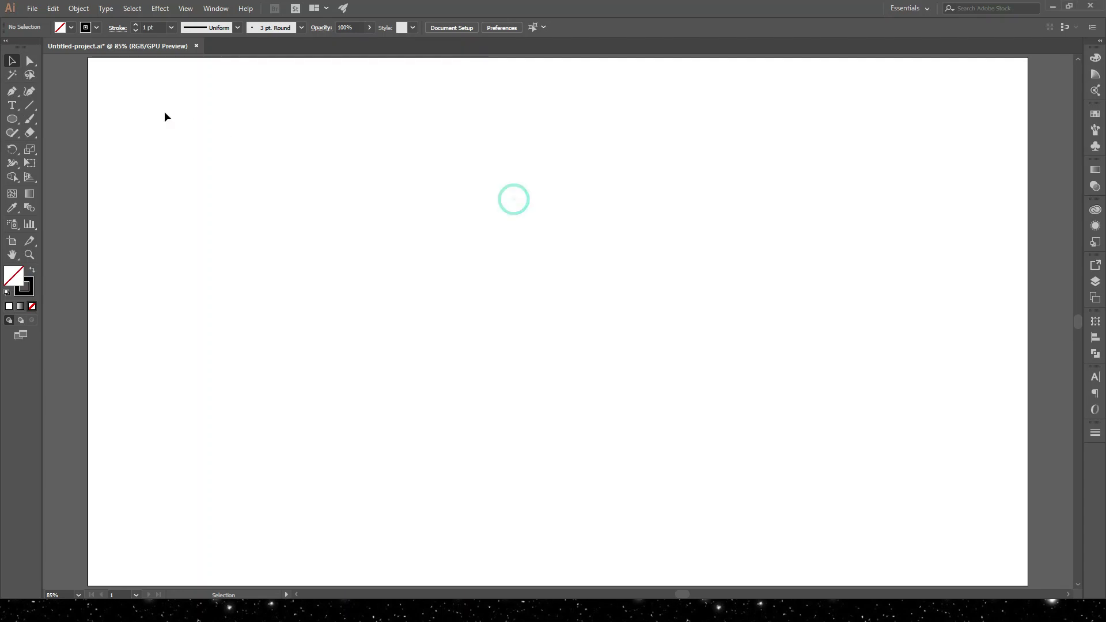
Draw a circle centred on the artboard and make it a solid black 86 pt dot
{"action": "left_click_drag", "start_coordinate": [537, 244], "coordinate": [628, 355]}
{"action": "left_click", "coordinate": [491, 28]}
{"action": "left_click", "coordinate": [13, 62]}
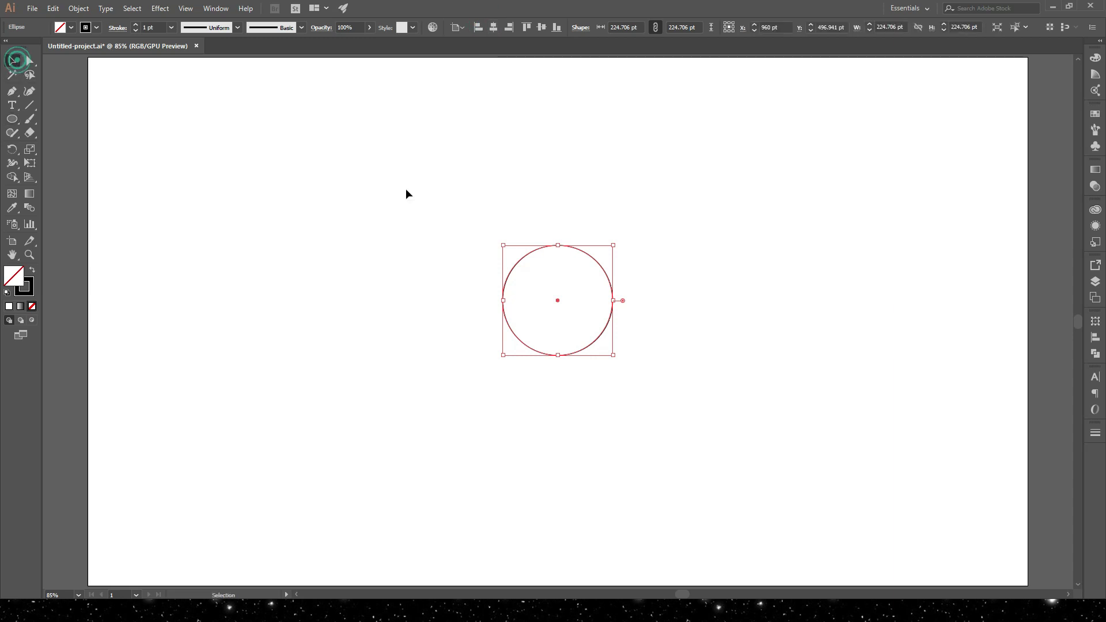
{"action": "left_click_drag", "start_coordinate": [614, 356], "coordinate": [580, 322]}
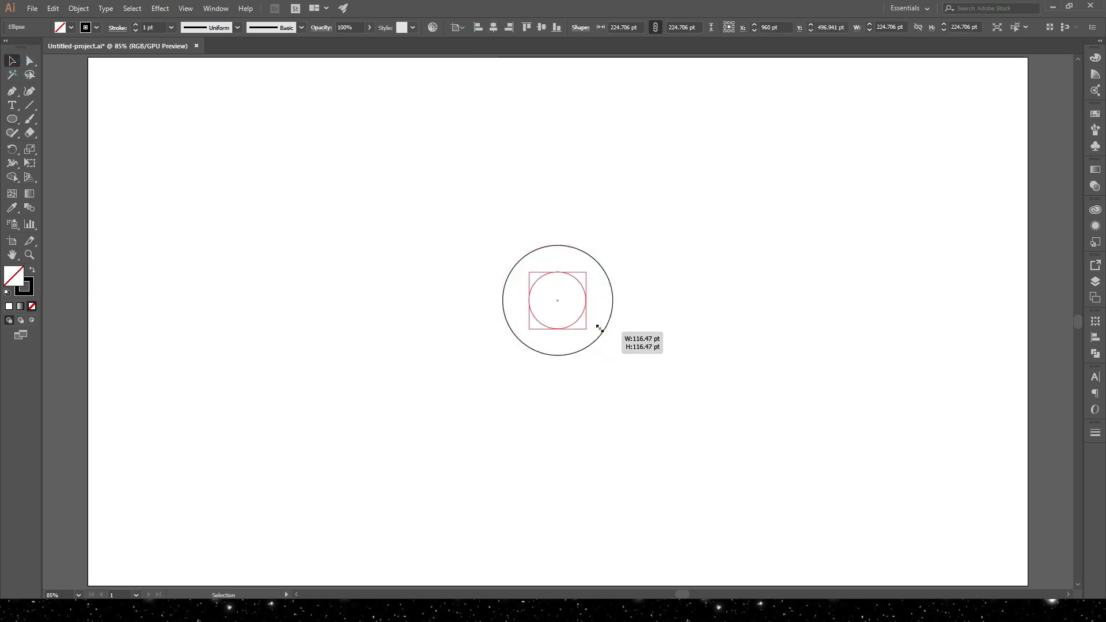
{"action": "left_click", "coordinate": [33, 270]}
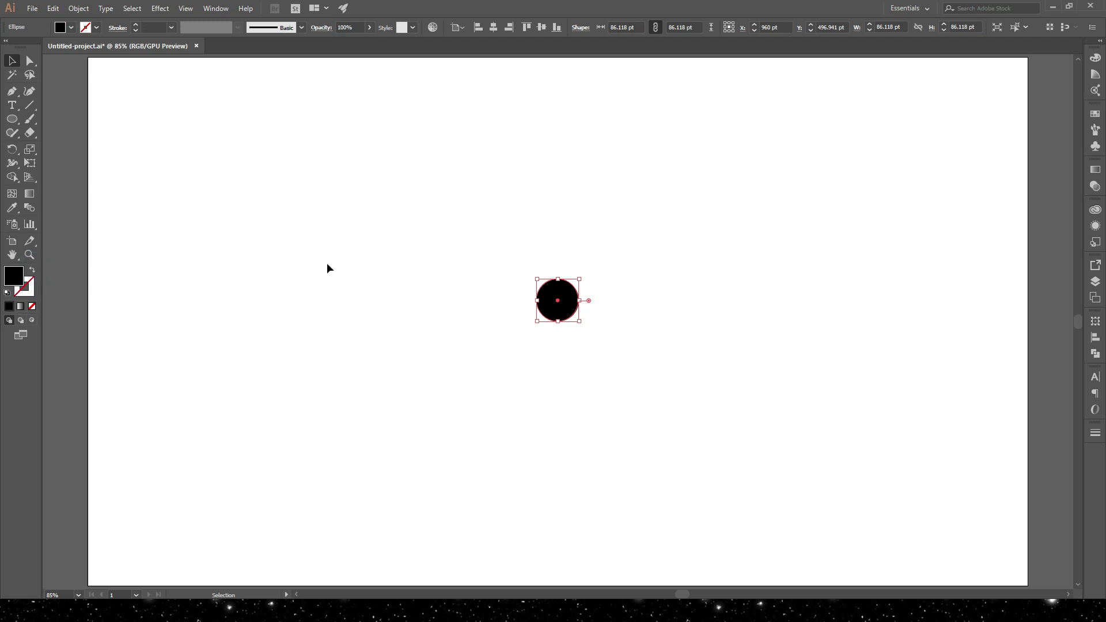
Paste a copy in place, enlarge it to 130.59 pt, and make it an unfilled outline
{"action": "left_click", "coordinate": [78, 9]}
{"action": "mouse_move", "coordinate": [53, 8]}
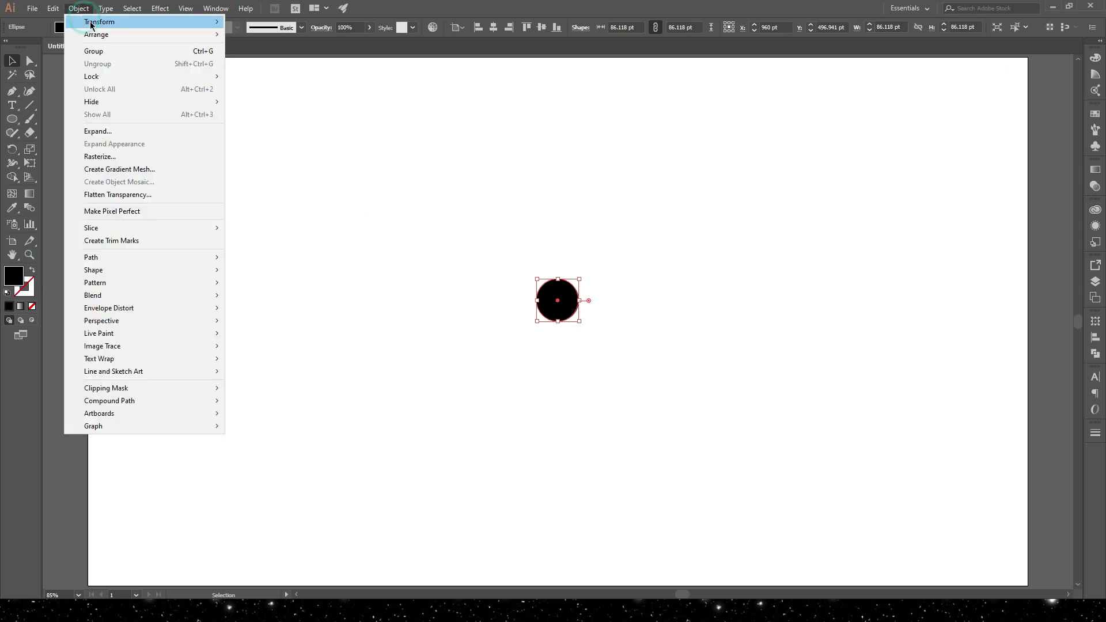
{"action": "left_click", "coordinate": [70, 64]}
{"action": "left_click", "coordinate": [53, 8]}
{"action": "left_click", "coordinate": [121, 114]}
{"action": "left_click_drag", "start_coordinate": [579, 324], "coordinate": [596, 334]}
{"action": "left_click", "coordinate": [33, 269]}
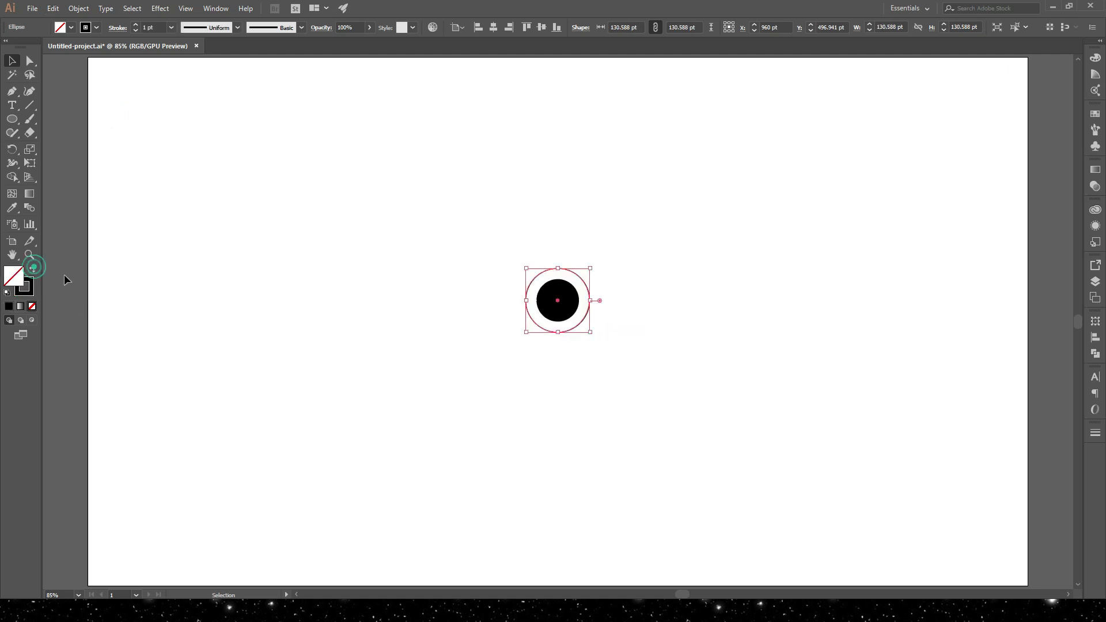
Set the ring's stroke to 12 pt and add a larger concentric ring with a 5 pt stroke
{"action": "left_click", "coordinate": [135, 27]}
{"action": "type", "text": "12"}
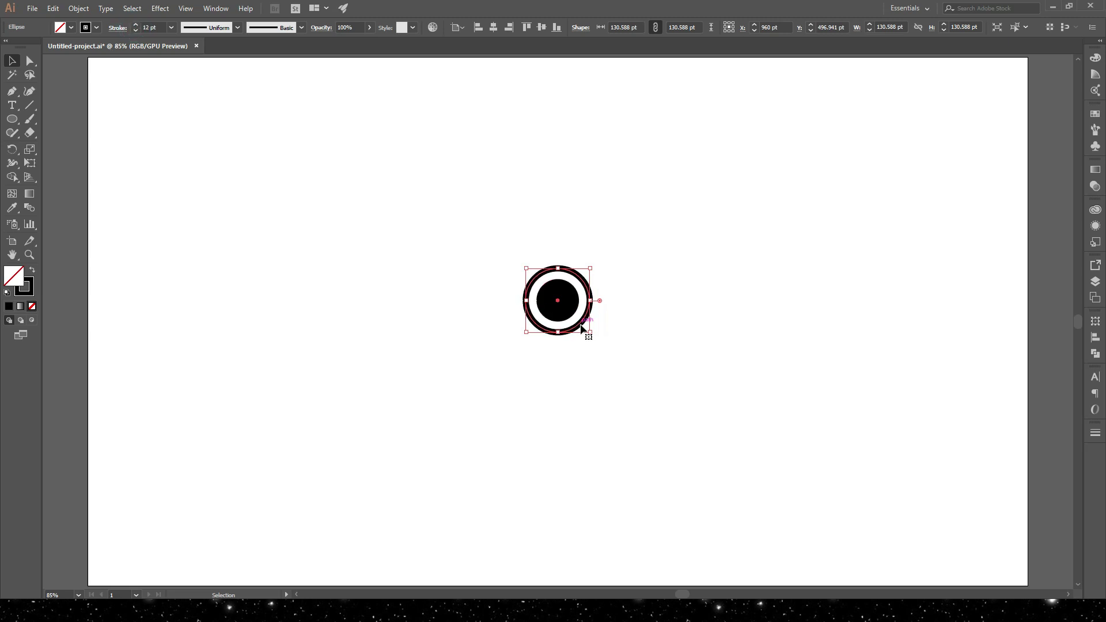
{"action": "key", "text": "a"}
{"action": "key", "text": "v"}
{"action": "left_click_drag", "start_coordinate": [593, 336], "coordinate": [633, 372], "text": "alt"}
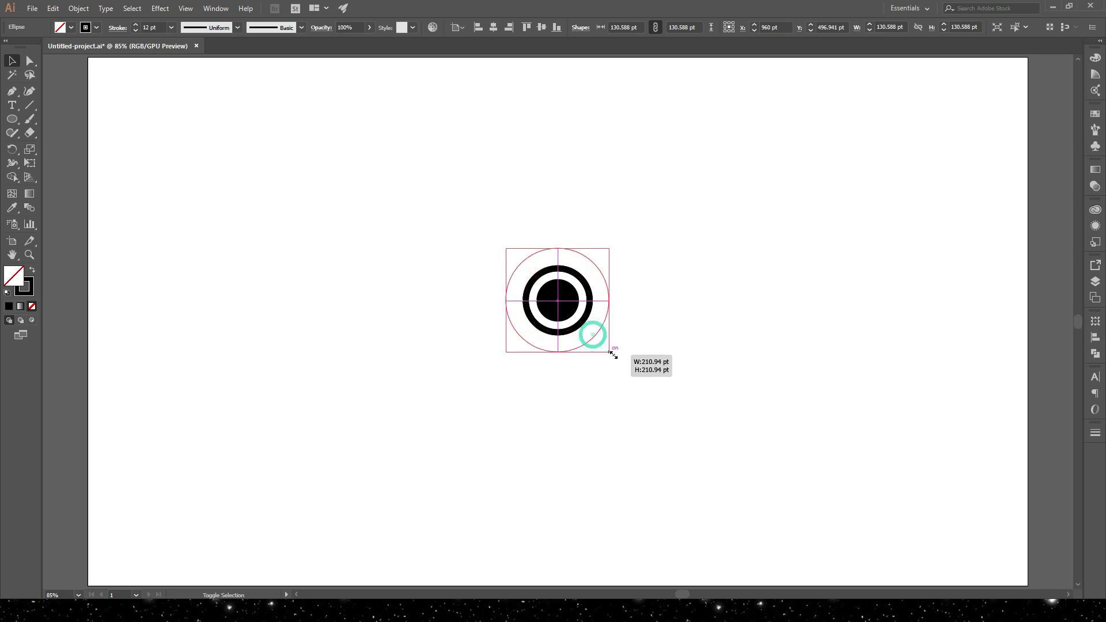
{"action": "left_click", "coordinate": [171, 27]}
{"action": "left_click", "coordinate": [189, 125]}
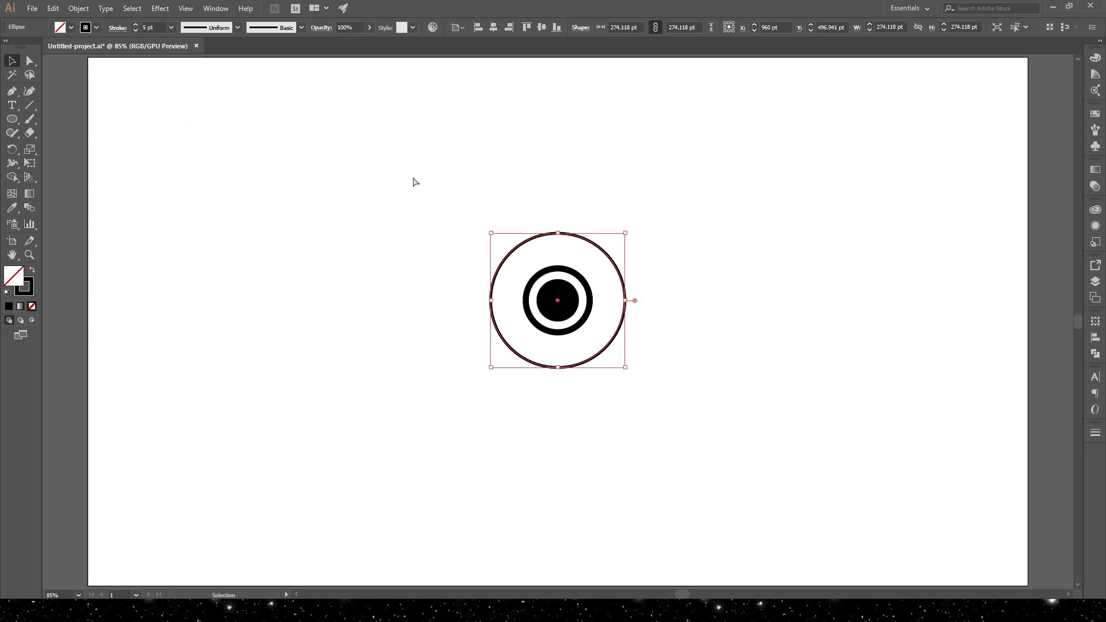
Add an even larger third ring and thin both outer rings to 3 pt strokes
{"action": "left_click_drag", "start_coordinate": [628, 368], "coordinate": [646, 387], "text": "alt"}
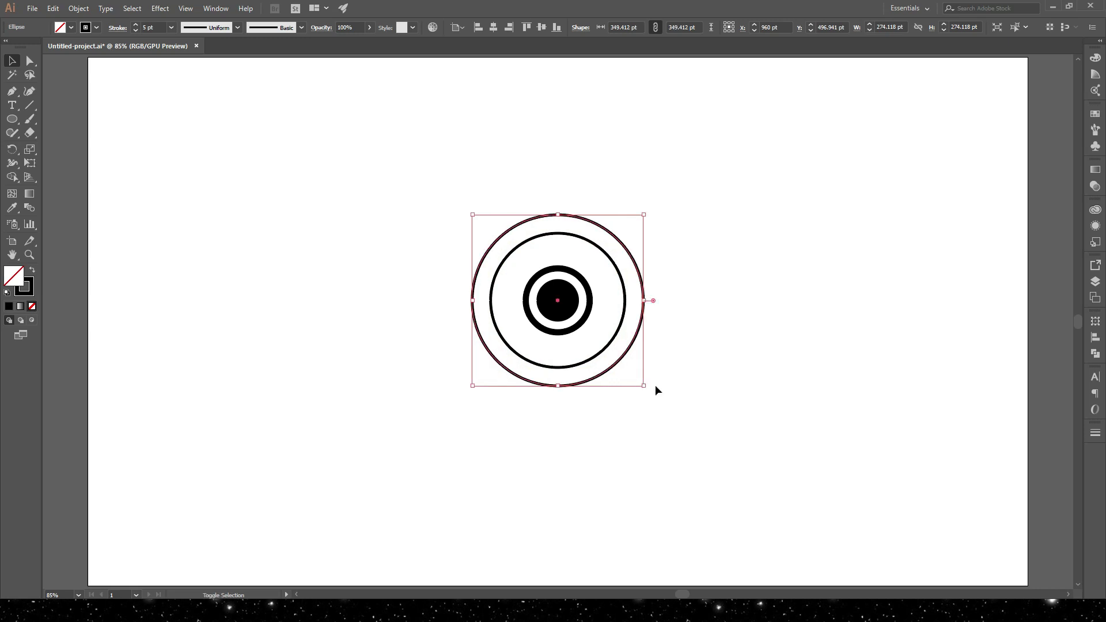
{"action": "left_click", "coordinate": [603, 350], "text": "shift"}
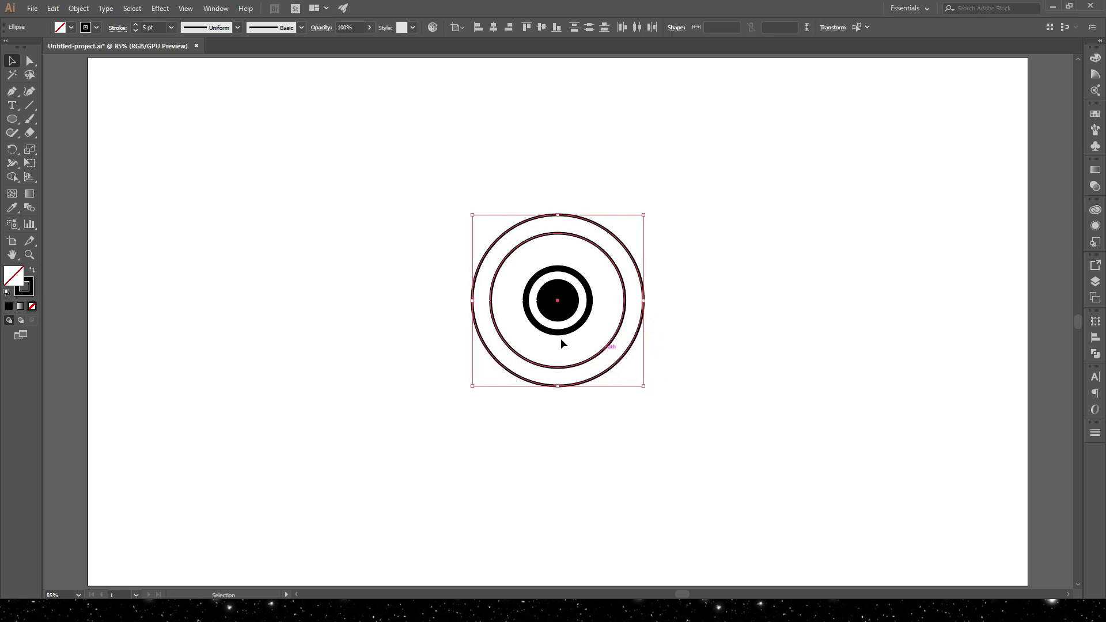
{"action": "left_click", "coordinate": [137, 30]}
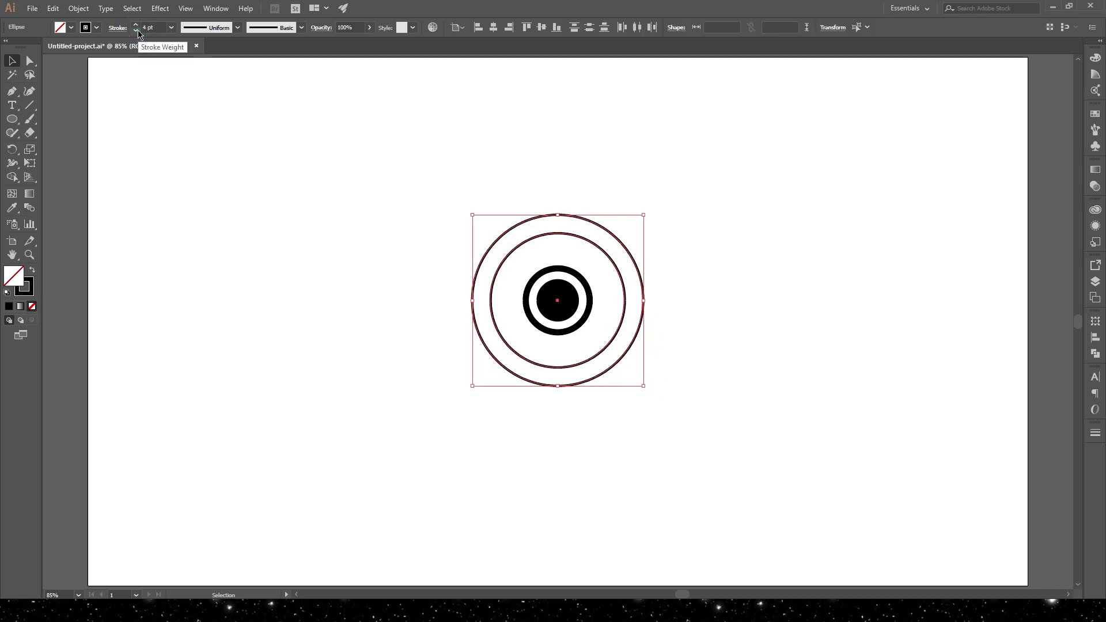
{"action": "left_click", "coordinate": [378, 243]}
Copy the black dot and thick ring straight down, shrink the copy, and raise both groups
{"action": "left_click", "coordinate": [570, 310]}
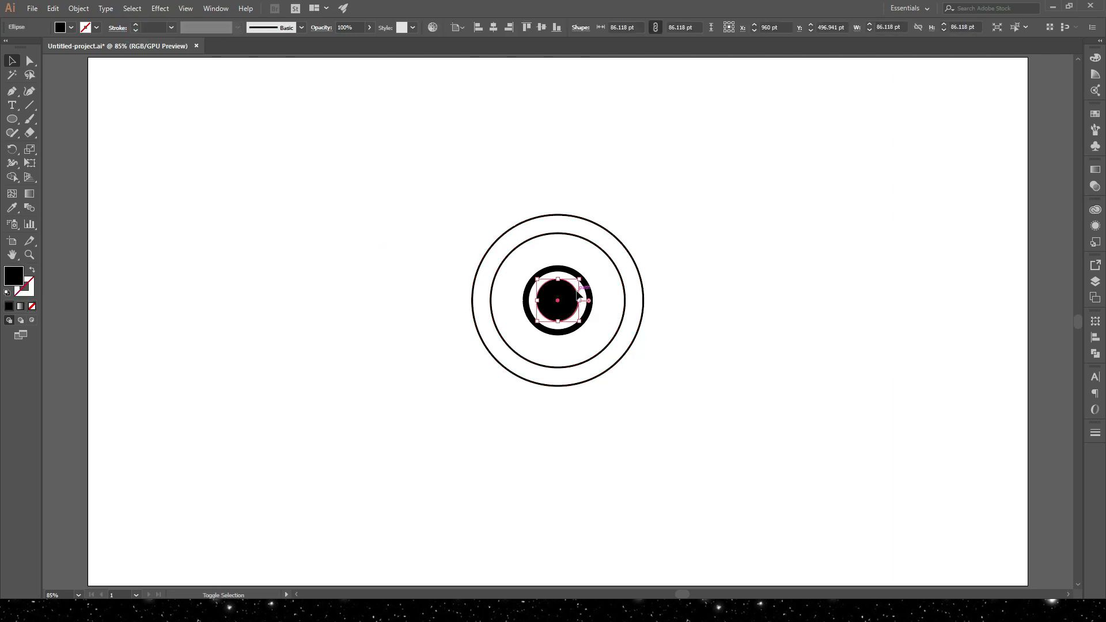
{"action": "left_click", "coordinate": [591, 297], "text": "shift"}
{"action": "left_click_drag", "start_coordinate": [589, 297], "coordinate": [584, 436]}
{"action": "left_click_drag", "start_coordinate": [591, 474], "coordinate": [588, 463]}
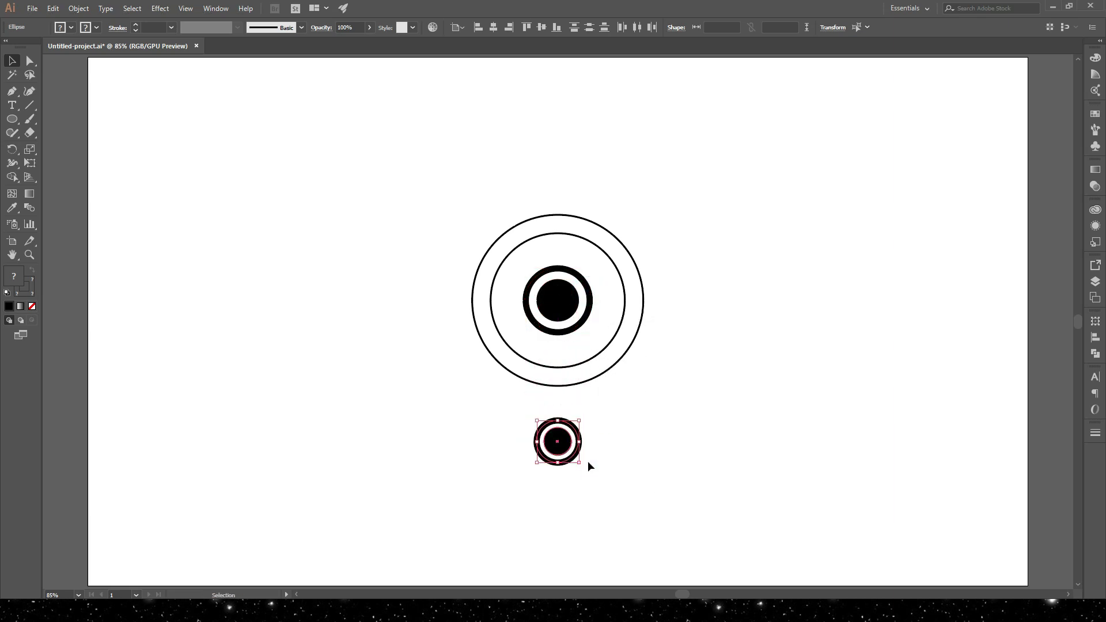
{"action": "mouse_move", "coordinate": [694, 246]}
{"action": "left_mouse_down"}
{"action": "mouse_move", "coordinate": [516, 447]}
{"action": "mouse_move", "coordinate": [573, 407]}
{"action": "left_mouse_up"}
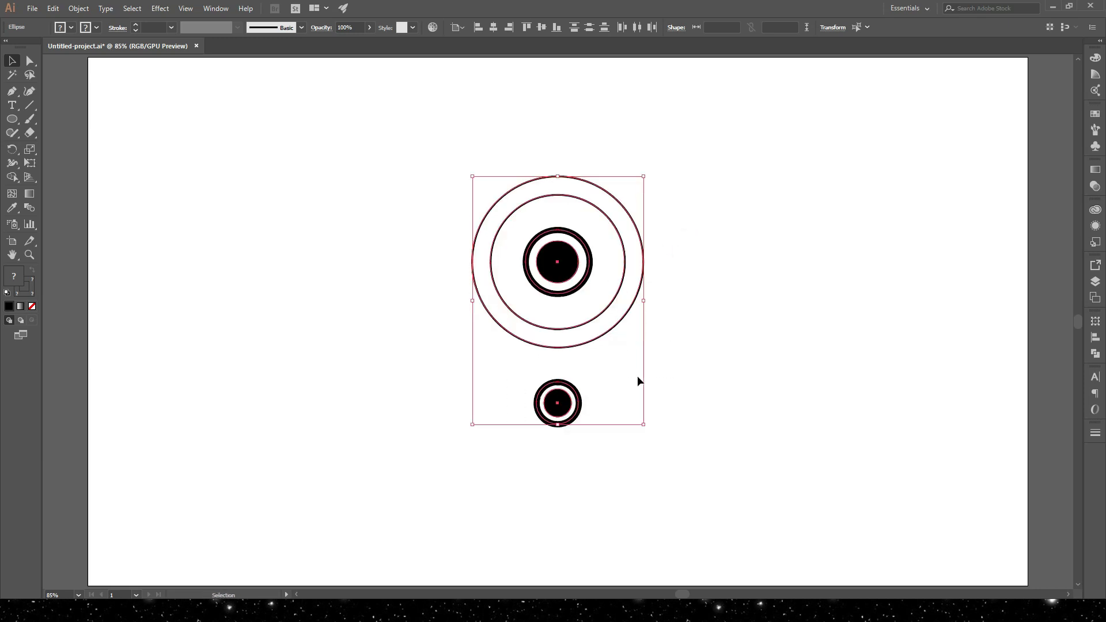
{"action": "left_click", "coordinate": [678, 355]}
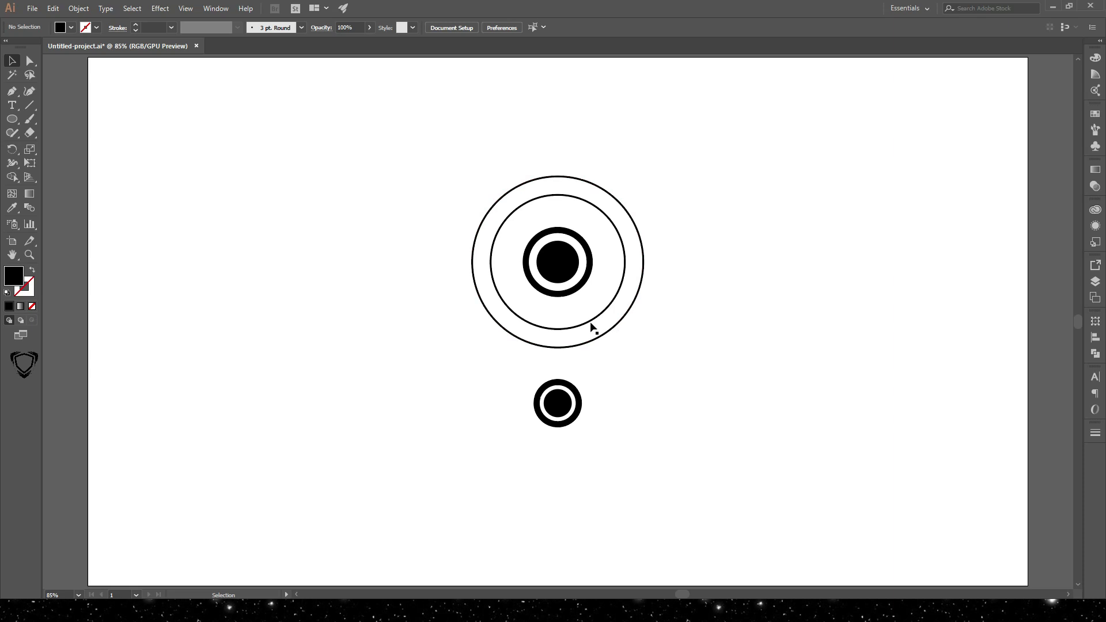
Overlap two ring copies left of the emblem and delete their inner region, leaving a crescent
{"action": "left_click_drag", "start_coordinate": [591, 323], "coordinate": [321, 328]}
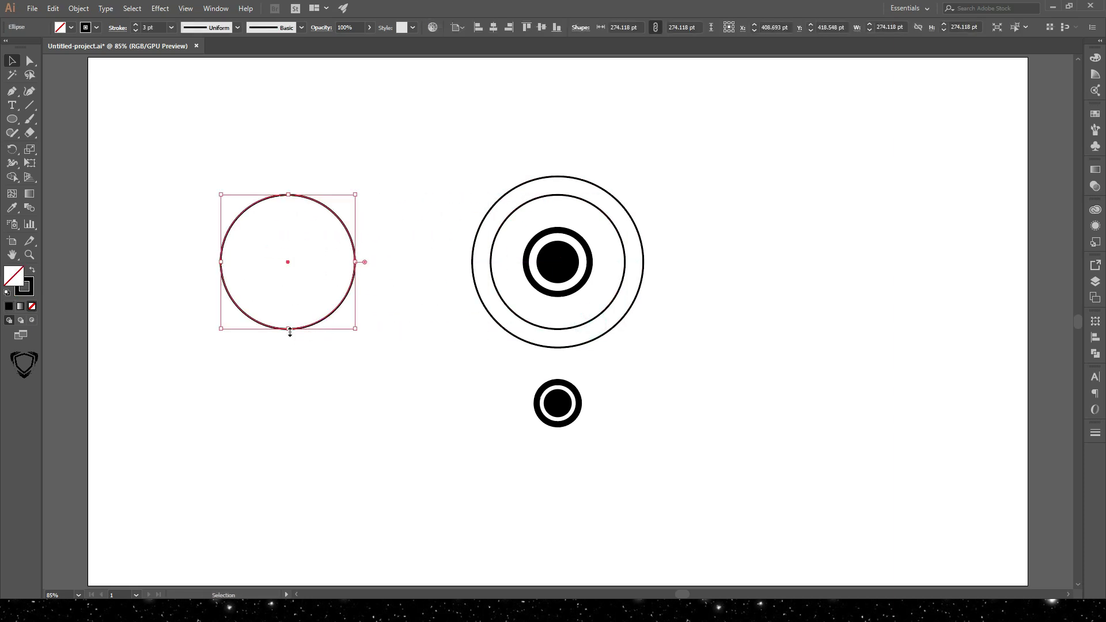
{"action": "mouse_move", "coordinate": [312, 324]}
{"action": "left_mouse_down"}
{"action": "mouse_move", "coordinate": [312, 366]}
{"action": "mouse_move", "coordinate": [295, 342]}
{"action": "left_mouse_up"}
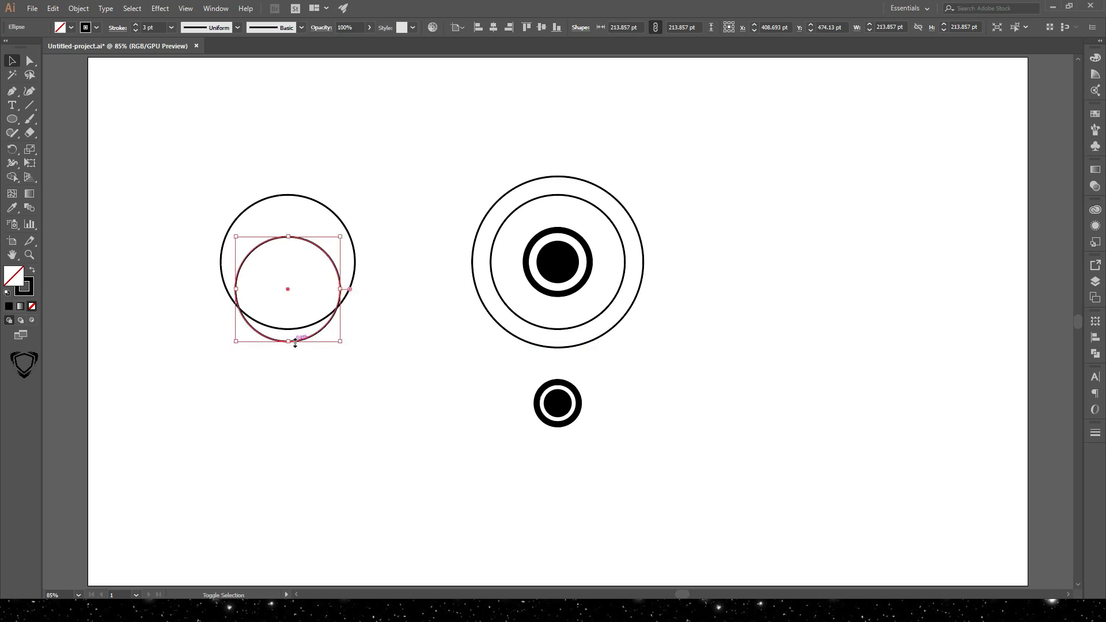
{"action": "left_click", "coordinate": [222, 265], "text": "shift"}
{"action": "left_click", "coordinate": [13, 177]}
{"action": "left_click_drag", "start_coordinate": [292, 336], "coordinate": [298, 302]}
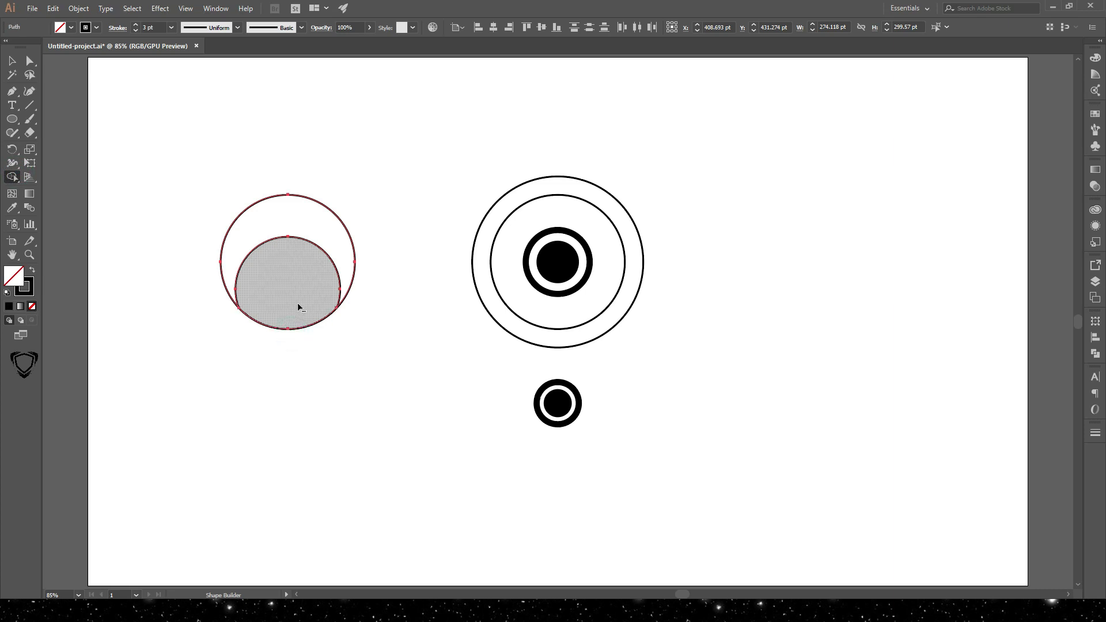
{"action": "left_click", "coordinate": [10, 60]}
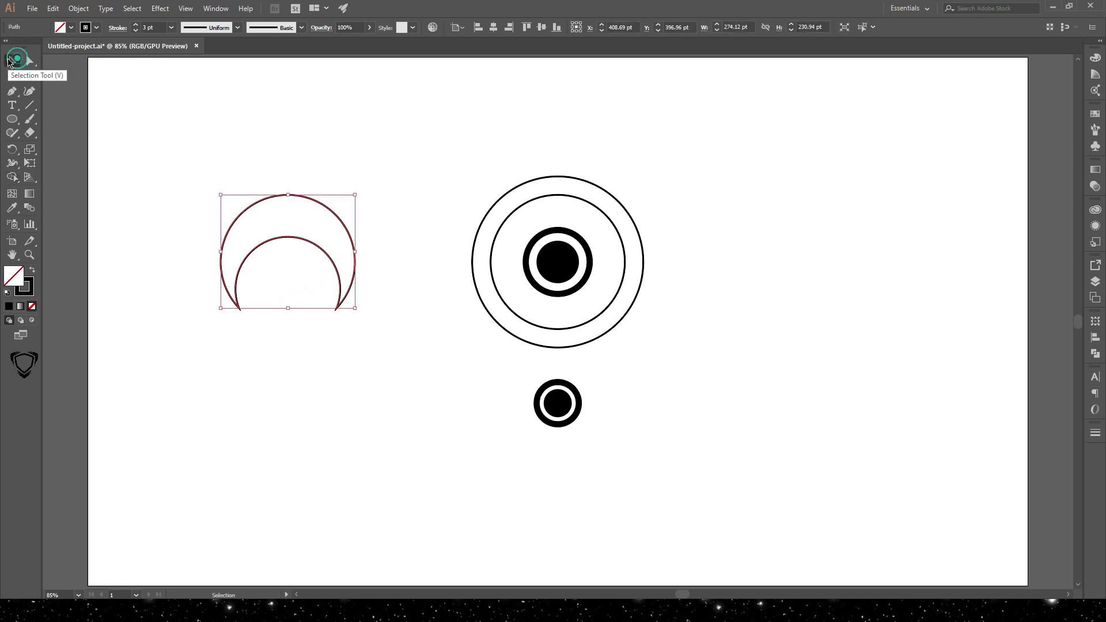
Group the crescent, centre it below the small ringed dot, and shrink it to about 150 pt
{"action": "left_click", "coordinate": [79, 8]}
{"action": "left_click", "coordinate": [101, 50]}
{"action": "left_click", "coordinate": [494, 27]}
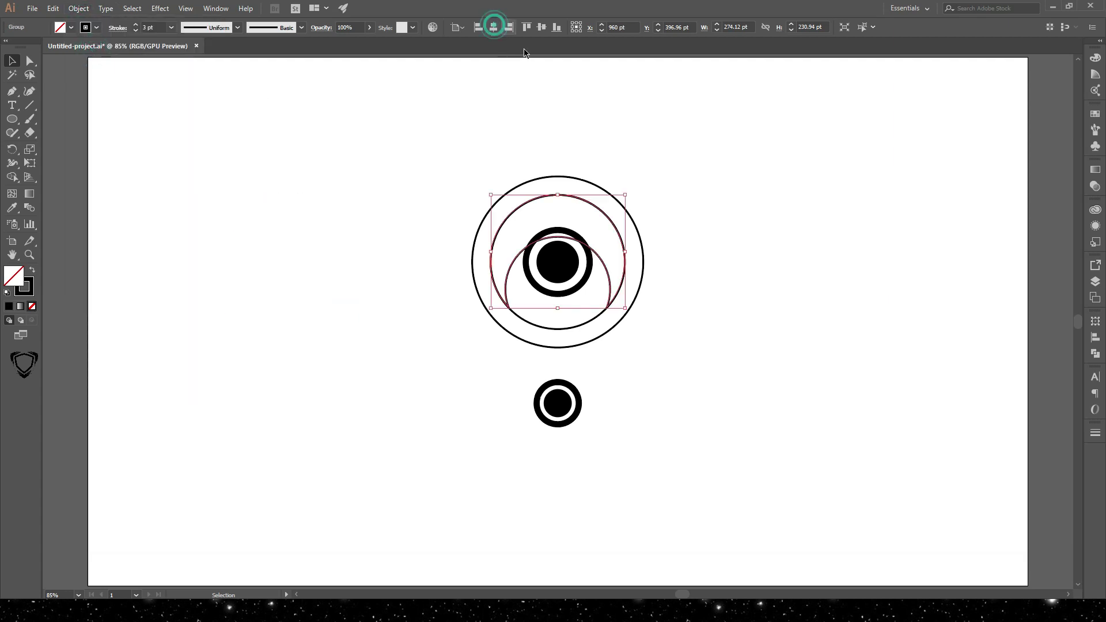
{"action": "left_click_drag", "start_coordinate": [594, 210], "coordinate": [573, 449]}
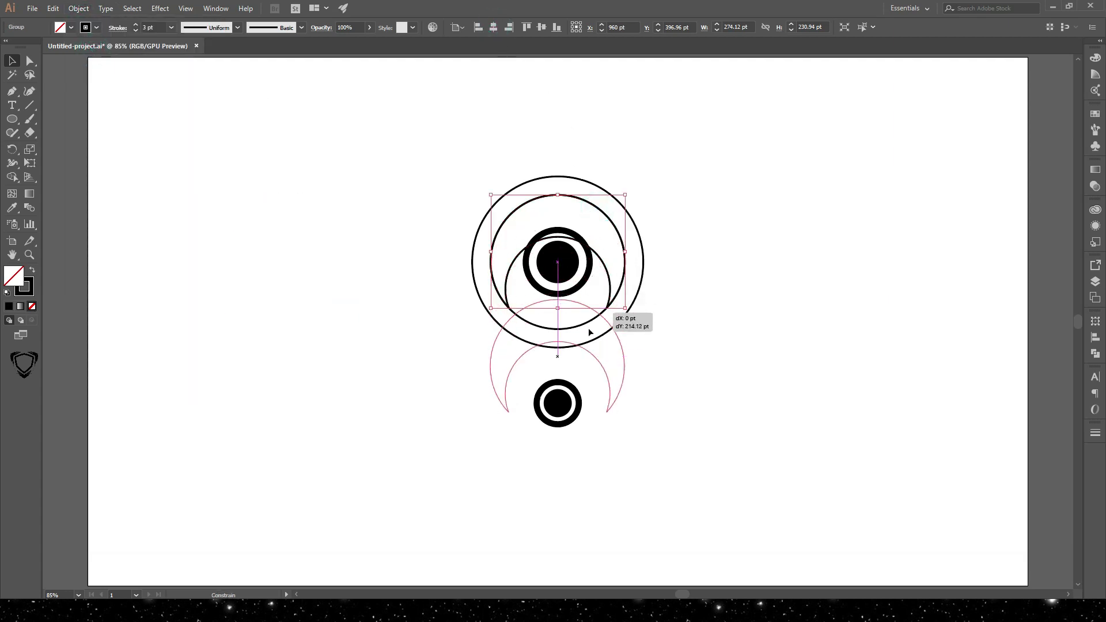
{"action": "left_click_drag", "start_coordinate": [626, 548], "coordinate": [620, 520]}
Raise all three emblem parts together and nudge the small ringed dot higher
{"action": "left_click_drag", "start_coordinate": [693, 231], "coordinate": [483, 484]}
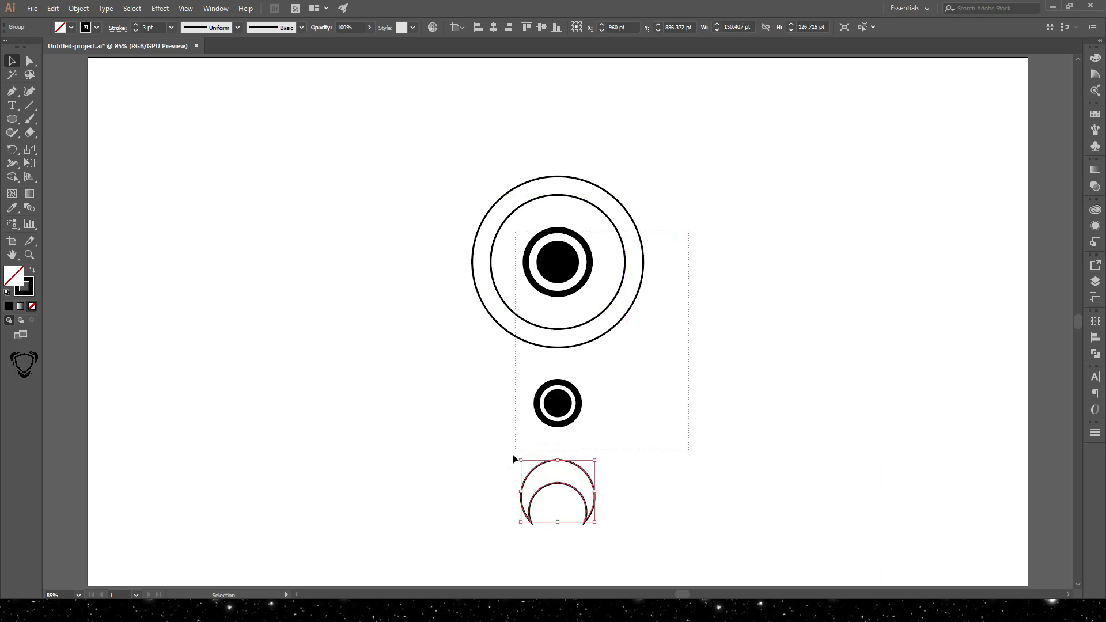
{"action": "left_click_drag", "start_coordinate": [578, 466], "coordinate": [576, 455]}
{"action": "left_click", "coordinate": [628, 421]}
{"action": "left_click_drag", "start_coordinate": [547, 411], "coordinate": [562, 380]}
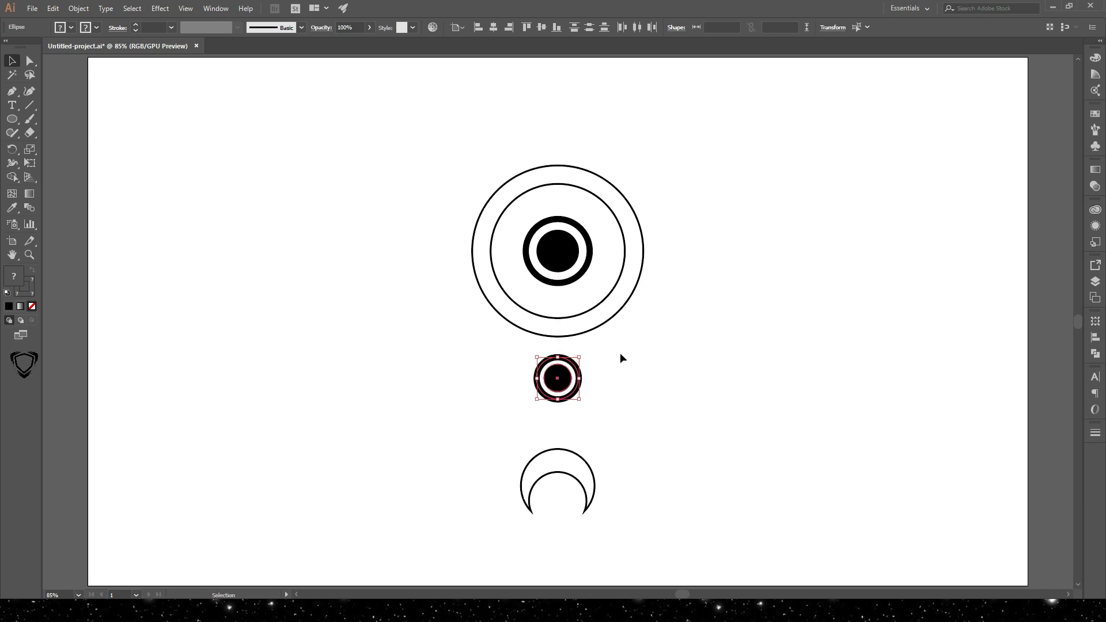
{"action": "left_click", "coordinate": [620, 354]}
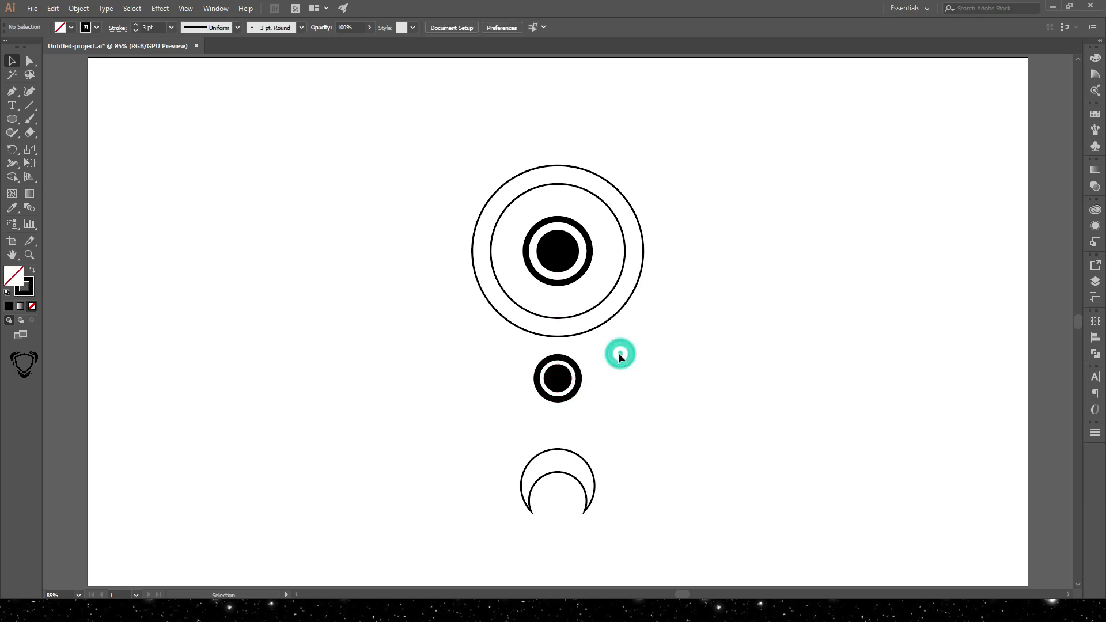
Stack copies of the inner dot into a column of 27.632 pt dots above the rings
{"action": "left_click", "coordinate": [557, 384]}
{"action": "left_click_drag", "start_coordinate": [564, 384], "coordinate": [564, 138]}
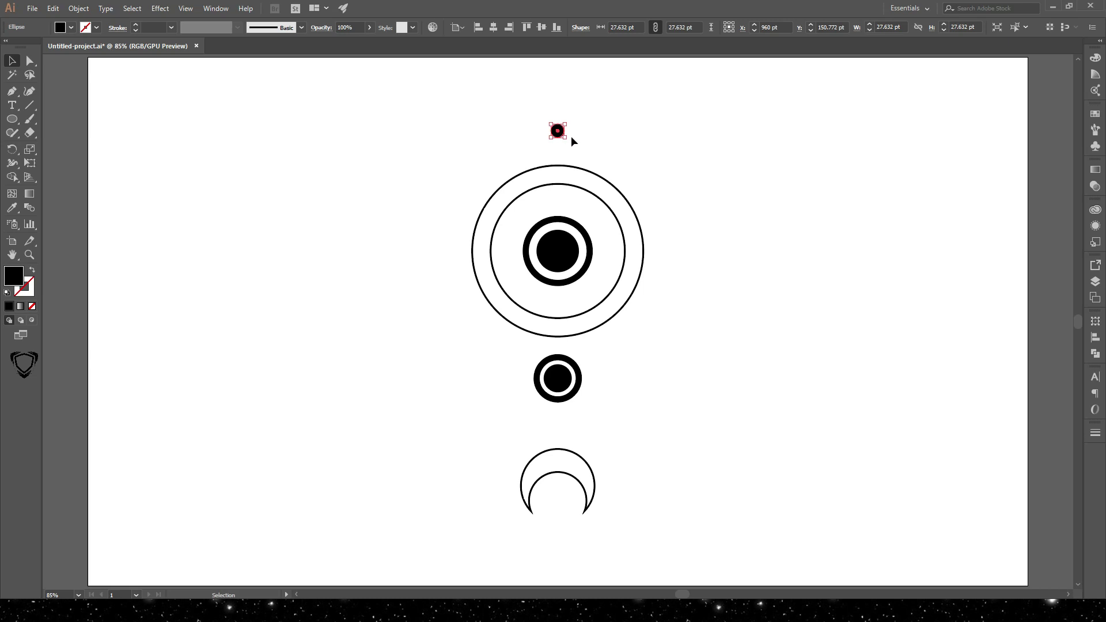
{"action": "scroll", "coordinate": [564, 138], "scroll_direction": "up", "scroll_amount": 1}
{"action": "scroll", "coordinate": [564, 138], "scroll_direction": "up", "scroll_amount": 1}
{"action": "mouse_move", "coordinate": [562, 129]}
{"action": "left_mouse_down"}
{"action": "mouse_move", "coordinate": [560, 164]}
{"action": "mouse_move", "coordinate": [561, 105]}
{"action": "left_mouse_up"}
Copy the three-dot column down below the middle ring
{"action": "scroll", "coordinate": [582, 119], "scroll_direction": "down", "scroll_amount": 1}
{"action": "scroll", "coordinate": [583, 120], "scroll_direction": "down", "scroll_amount": 1}
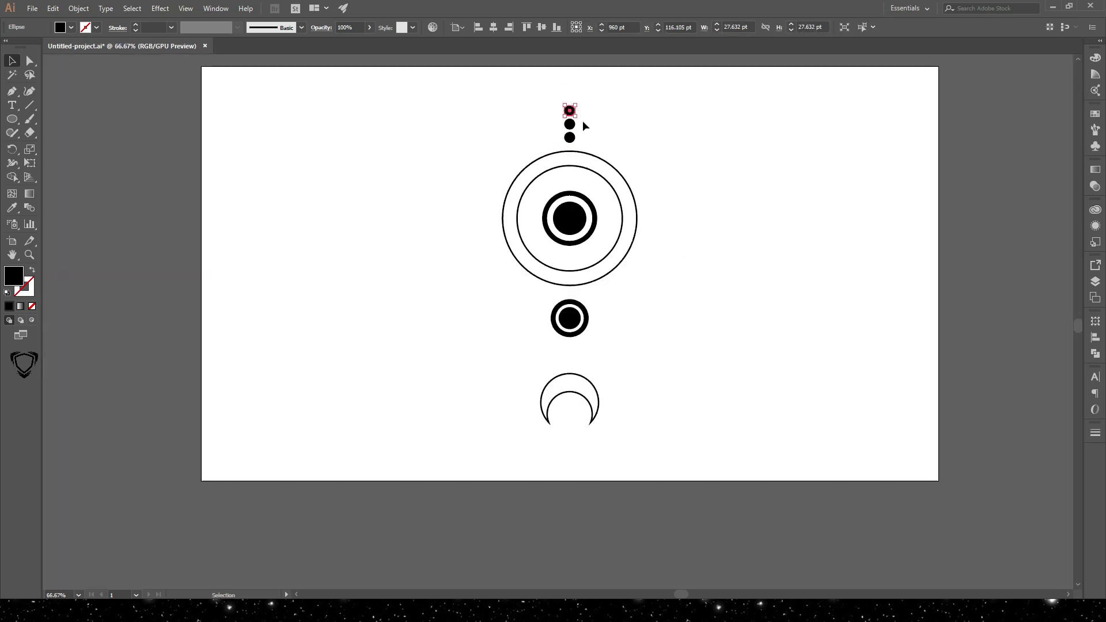
{"action": "left_click_drag", "start_coordinate": [597, 101], "coordinate": [572, 143]}
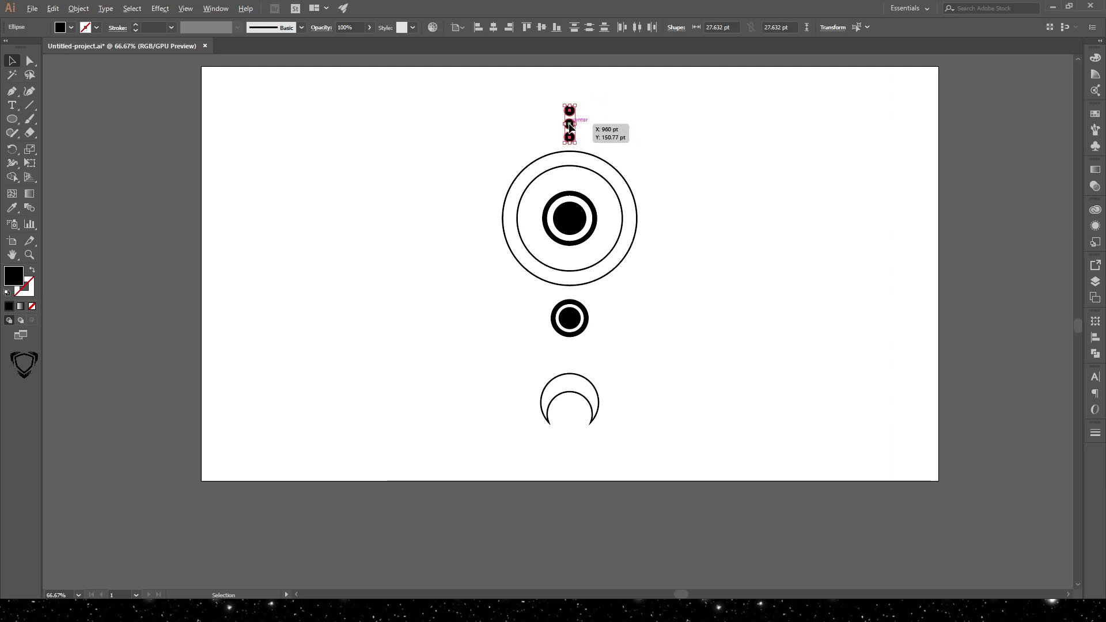
{"action": "left_click_drag", "start_coordinate": [570, 127], "coordinate": [571, 356]}
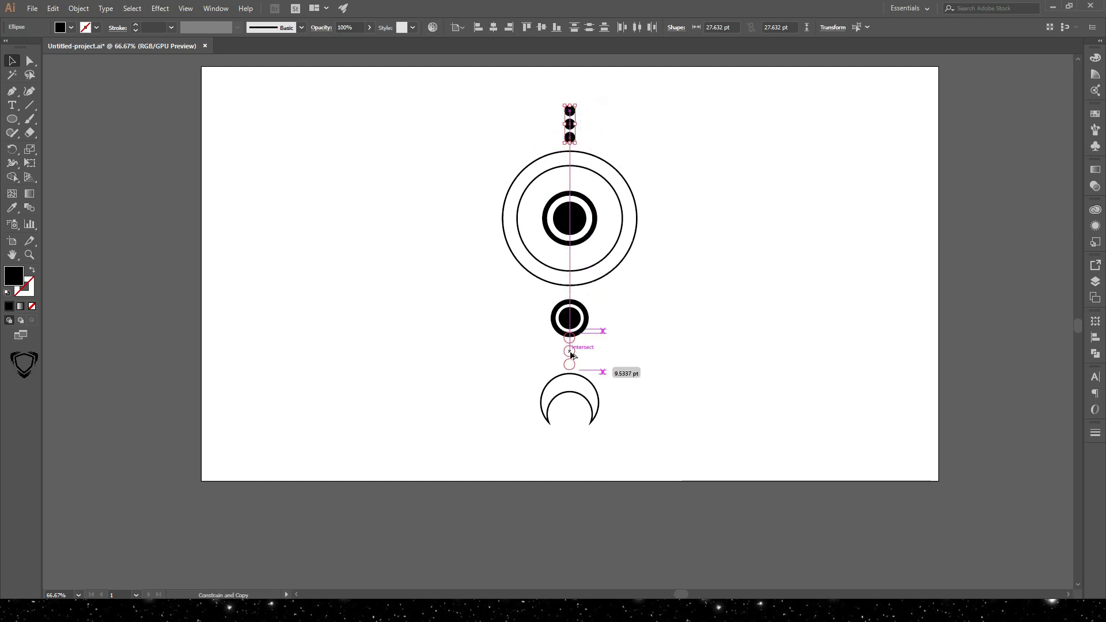
{"action": "scroll", "coordinate": [574, 354], "scroll_direction": "up", "scroll_amount": 2}
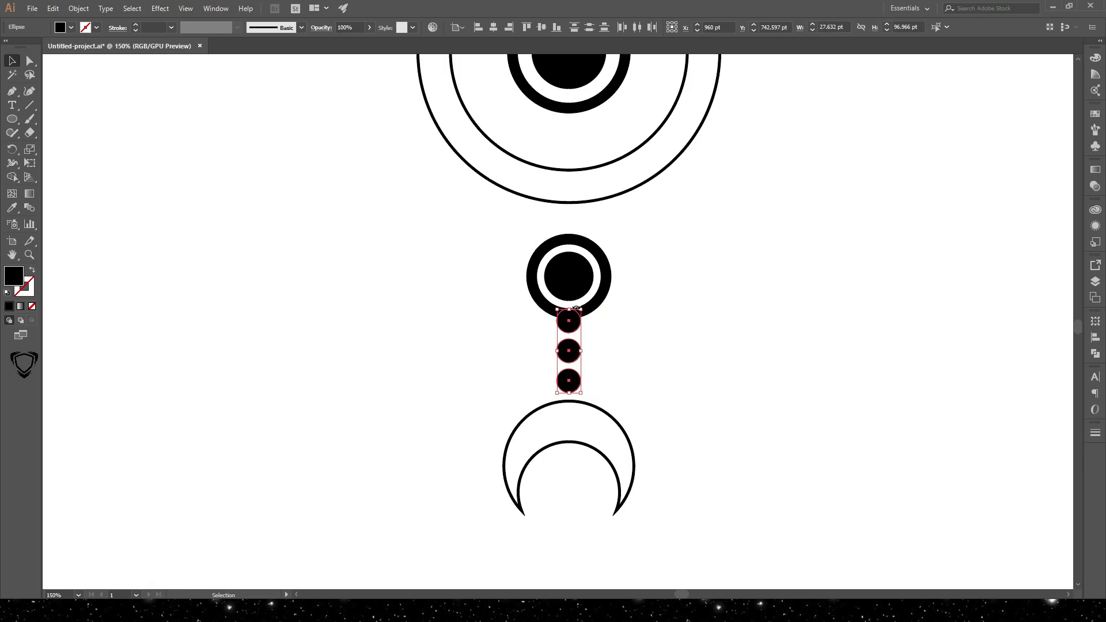
Shrink the lower dot column and nudge it slightly downward
{"action": "left_click_drag", "start_coordinate": [580, 310], "coordinate": [579, 376]}
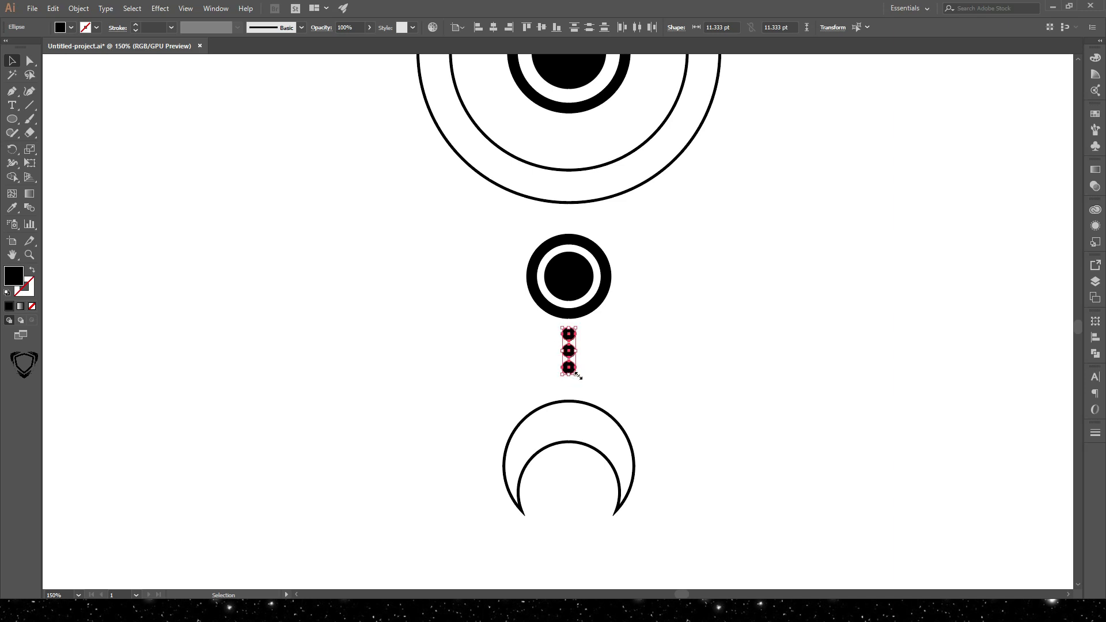
{"action": "key", "text": "Down"}
{"action": "key", "text": "Down"}
{"action": "key", "text": "Down"}
{"action": "key", "text": "Down"}
{"action": "key", "text": "Down"}
{"action": "key", "text": "Down"}
{"action": "key", "text": "Down"}
{"action": "key", "text": "Down"}
{"action": "key", "text": "Down"}
{"action": "left_click", "coordinate": [610, 352]}
{"action": "left_click", "coordinate": [568, 286]}
Place a 40.297 pt black dot inside the crescent with a tiny 15.428 pt dot beneath
{"action": "scroll", "coordinate": [586, 214], "scroll_direction": "down", "scroll_amount": 3}
{"action": "mouse_move", "coordinate": [578, 214]}
{"action": "left_mouse_down"}
{"action": "mouse_move", "coordinate": [565, 434]}
{"action": "mouse_move", "coordinate": [592, 446]}
{"action": "mouse_move", "coordinate": [582, 417]}
{"action": "left_mouse_up"}
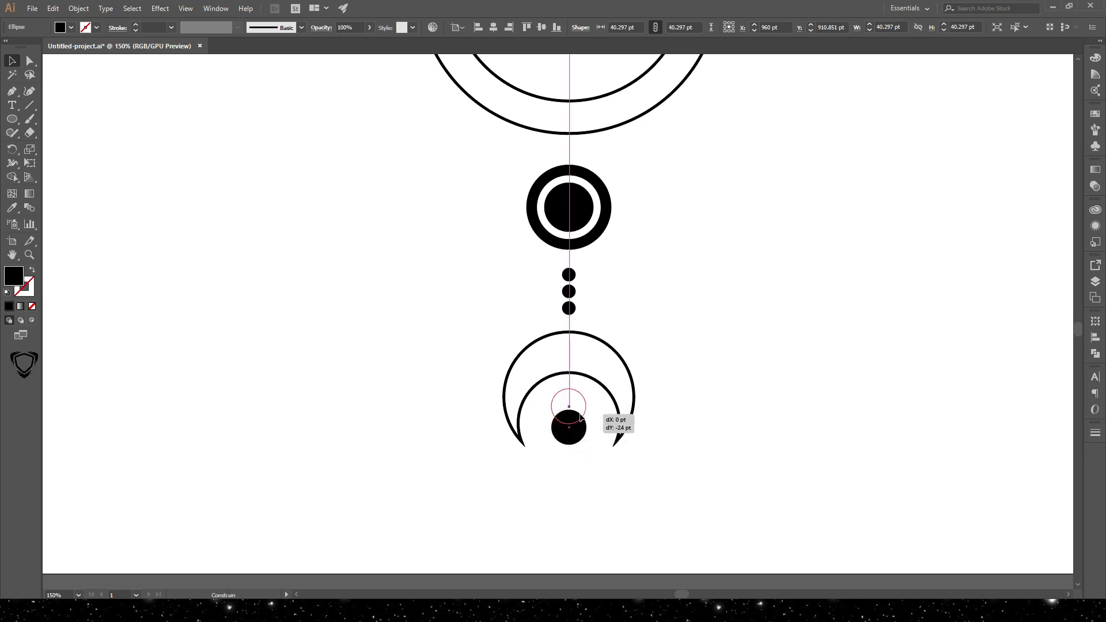
{"action": "left_click_drag", "start_coordinate": [571, 307], "coordinate": [569, 443]}
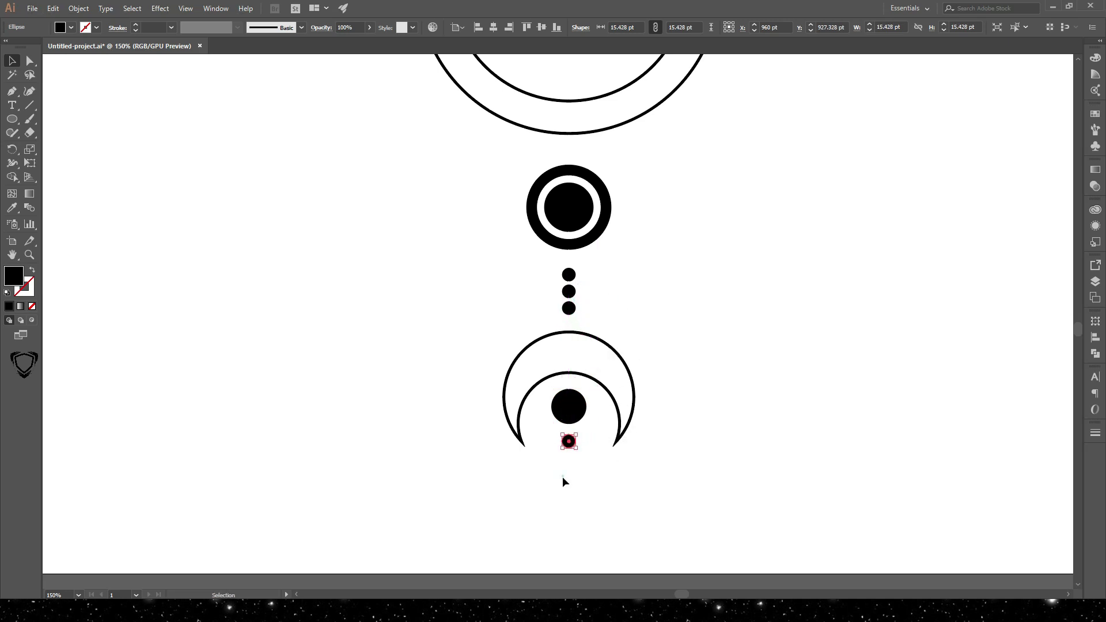
{"action": "left_click", "coordinate": [562, 475]}
{"action": "key", "text": "ctrl+minus"}
{"action": "key", "text": "ctrl+minus"}
{"action": "scroll", "coordinate": [617, 365], "scroll_direction": "up", "scroll_amount": 1}
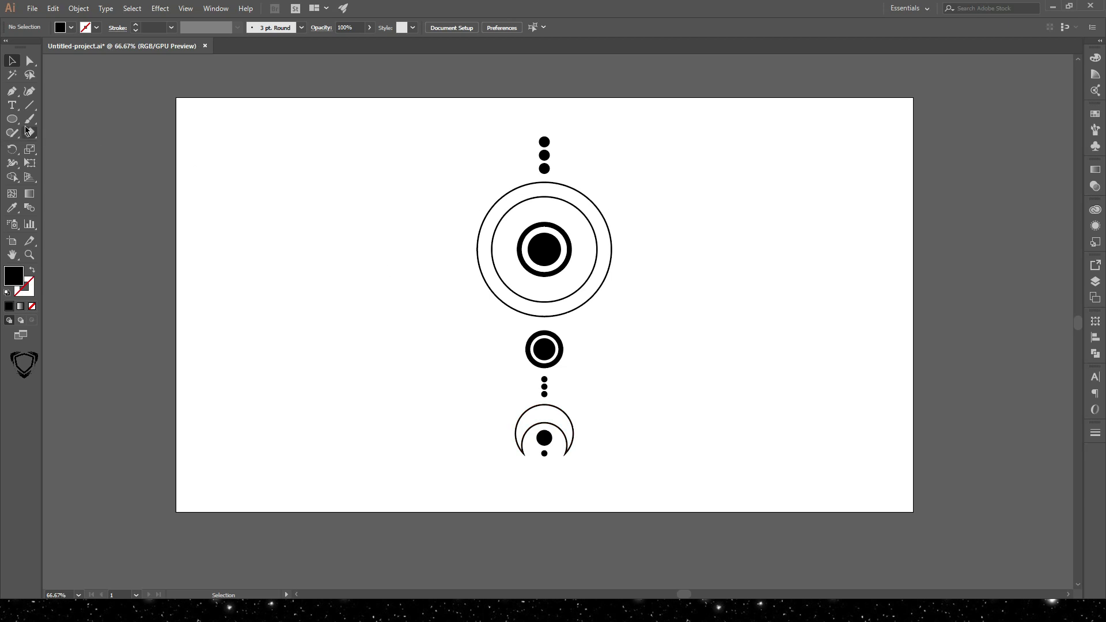
Draw a short vertical line from the top dots to the outer ring with its 3 pt stroke
{"action": "left_click", "coordinate": [12, 92]}
{"action": "left_click", "coordinate": [37, 92]}
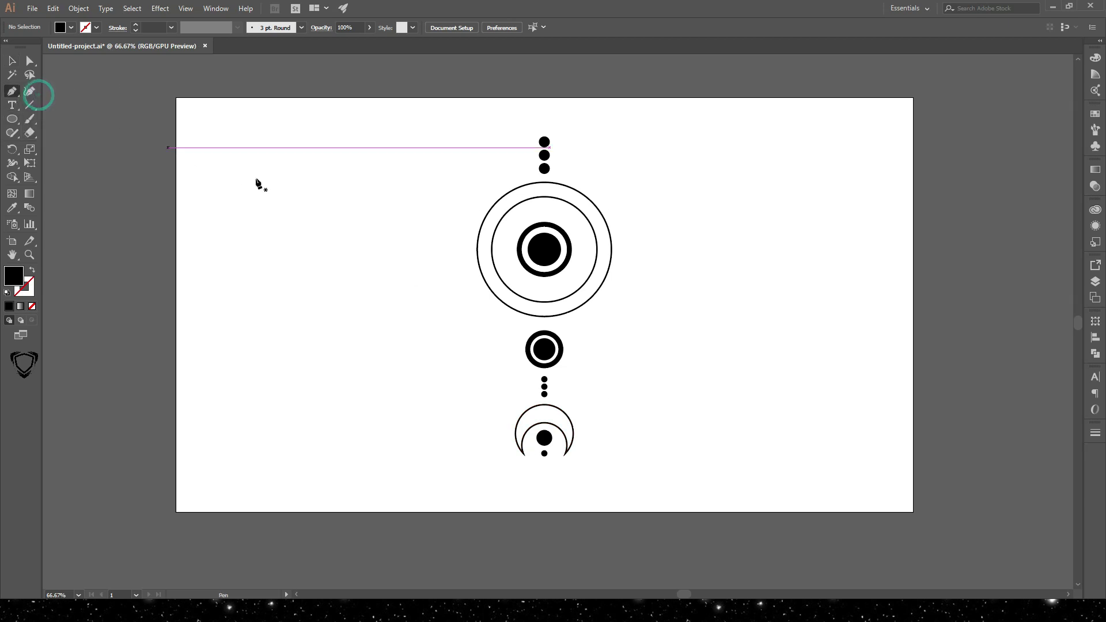
{"action": "left_click", "coordinate": [546, 182]}
{"action": "key", "text": "ctrl+plus"}
{"action": "key", "text": "ctrl+plus"}
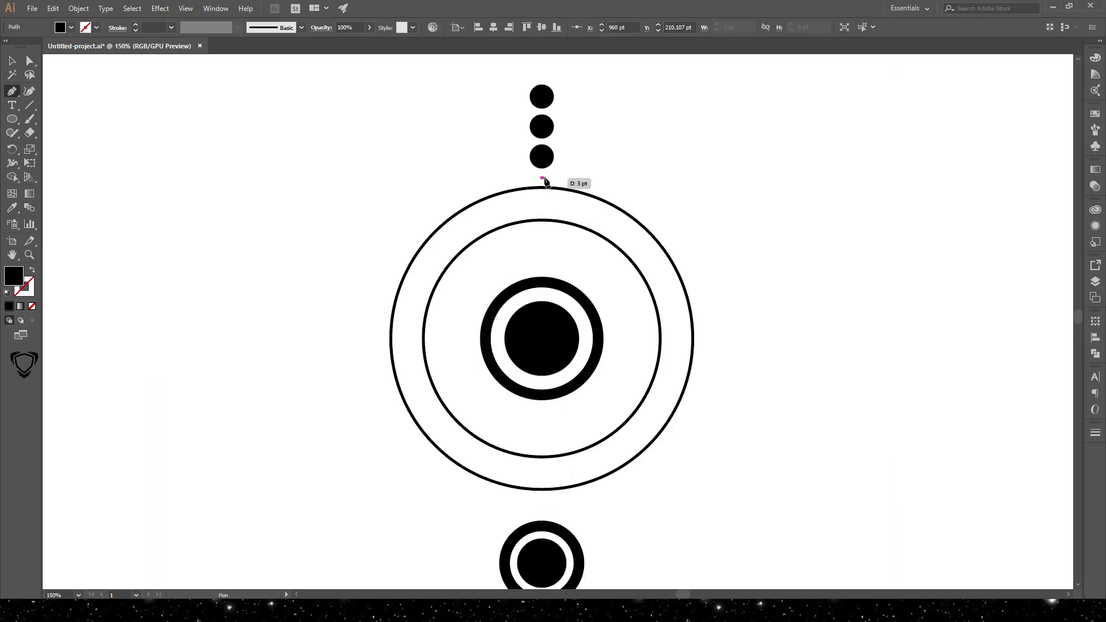
{"action": "left_click", "coordinate": [542, 200]}
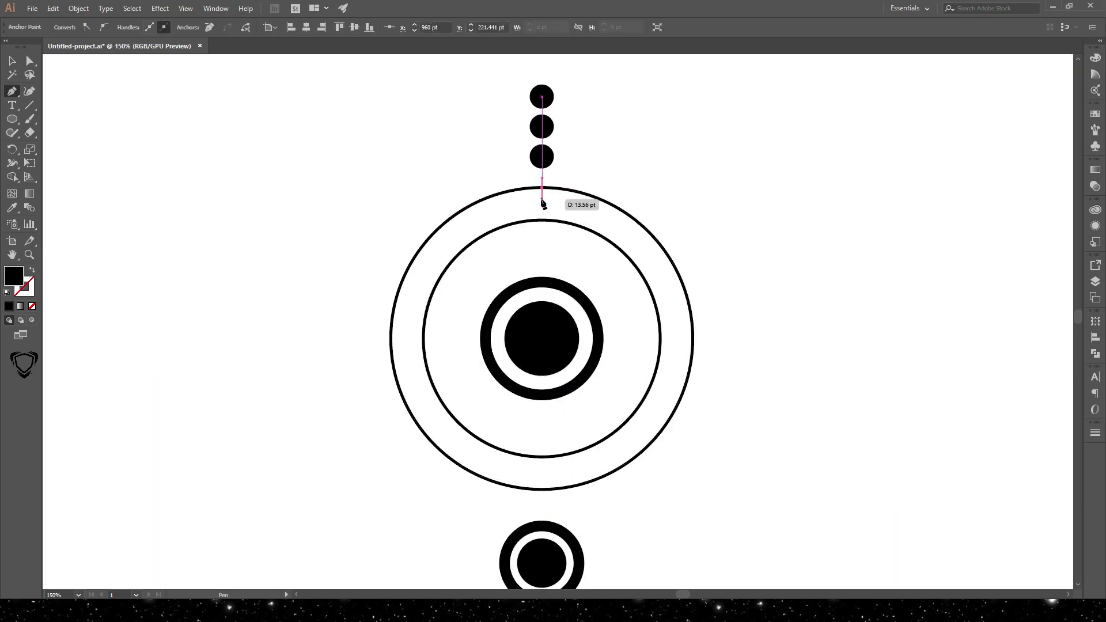
{"action": "key", "text": "shift+v"}
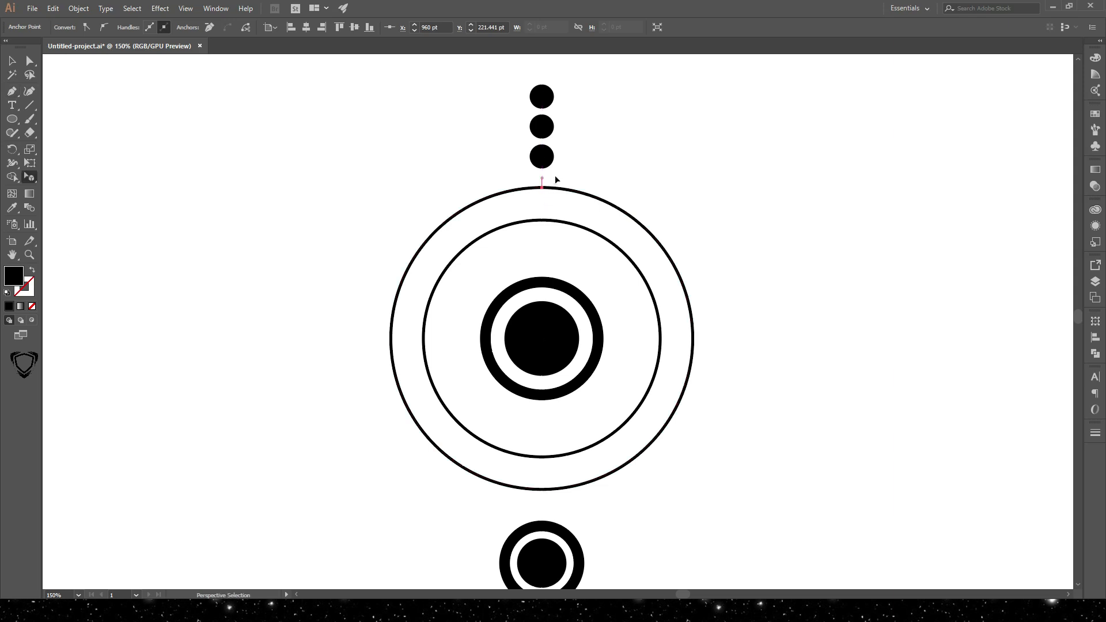
{"action": "left_click", "coordinate": [544, 181]}
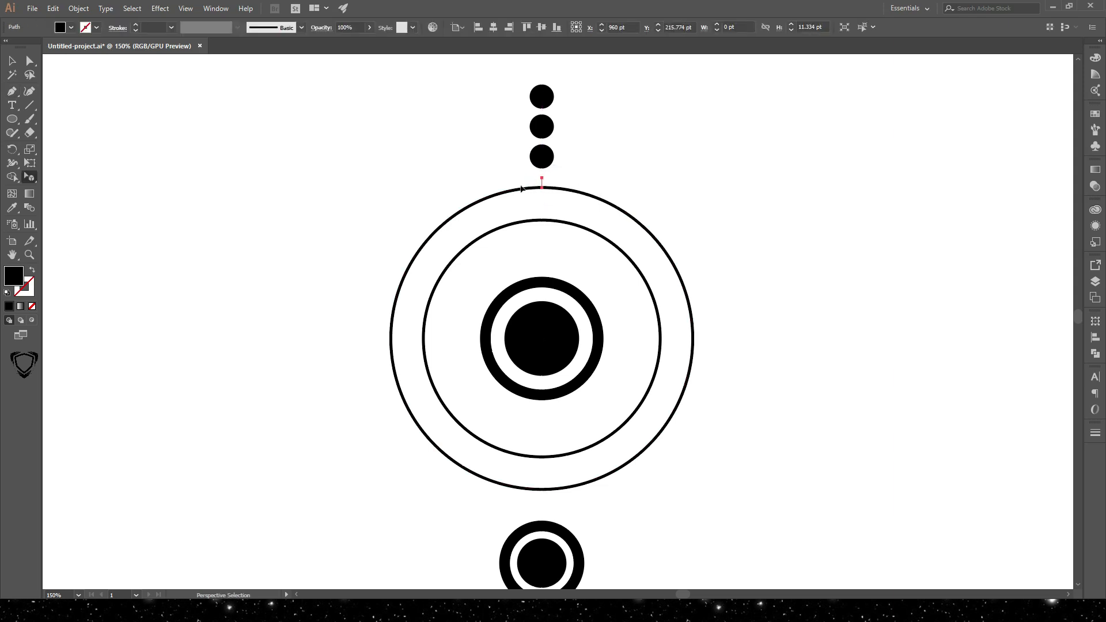
{"action": "left_click", "coordinate": [13, 208]}
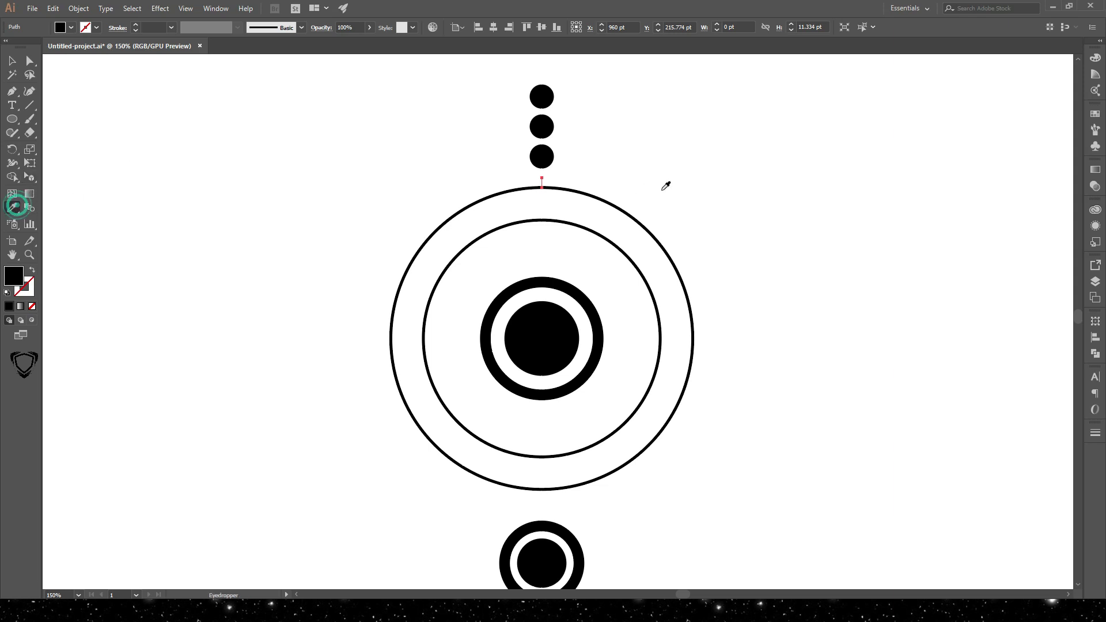
{"action": "left_click", "coordinate": [627, 207]}
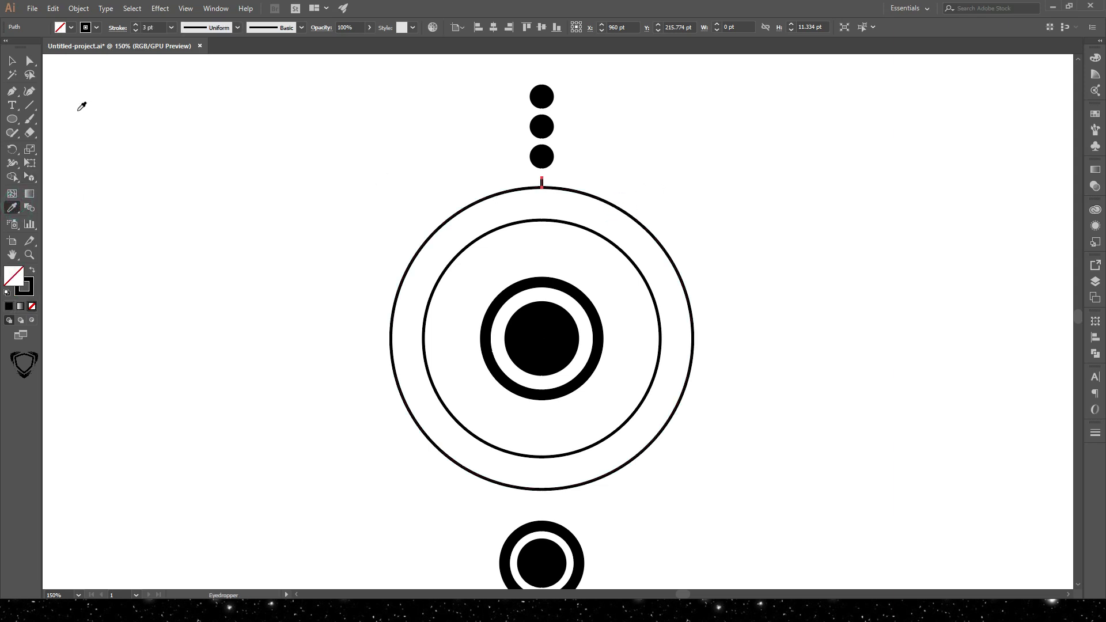
{"action": "left_click", "coordinate": [12, 91]}
Draw vertical connector lines between the thin rings and the thick black ring, above and below
{"action": "left_click", "coordinate": [558, 247], "text": "ctrl"}
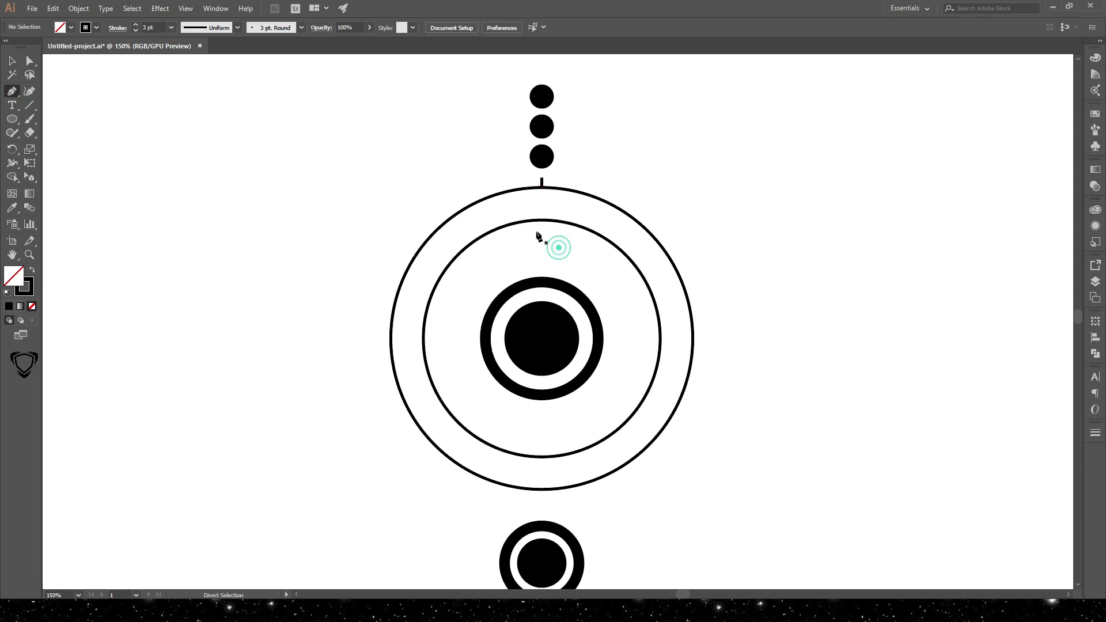
{"action": "left_click", "coordinate": [541, 220]}
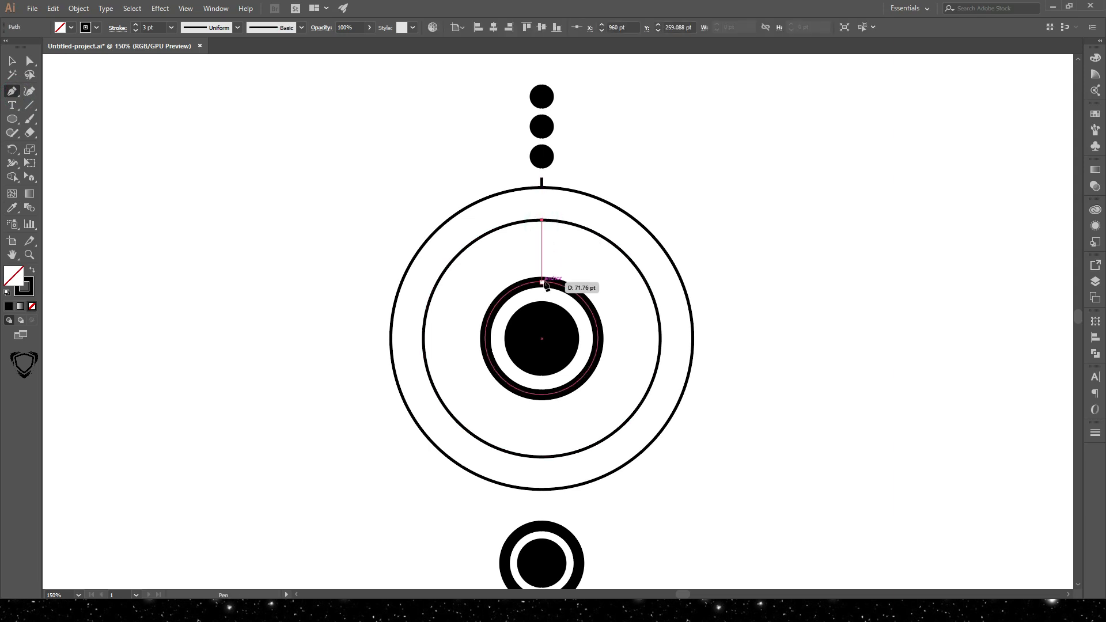
{"action": "left_click", "coordinate": [542, 282]}
{"action": "left_click", "coordinate": [556, 265], "text": "ctrl"}
{"action": "scroll", "coordinate": [558, 269], "scroll_direction": "down", "scroll_amount": 1}
{"action": "scroll", "coordinate": [558, 269], "scroll_direction": "down", "scroll_amount": 1}
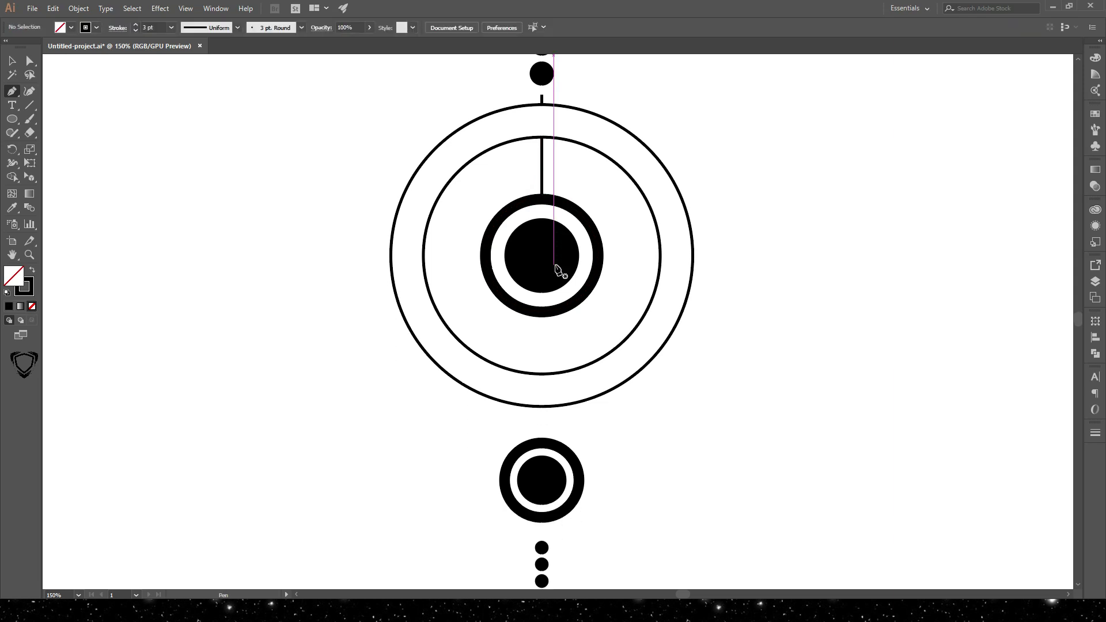
{"action": "left_click", "coordinate": [542, 313]}
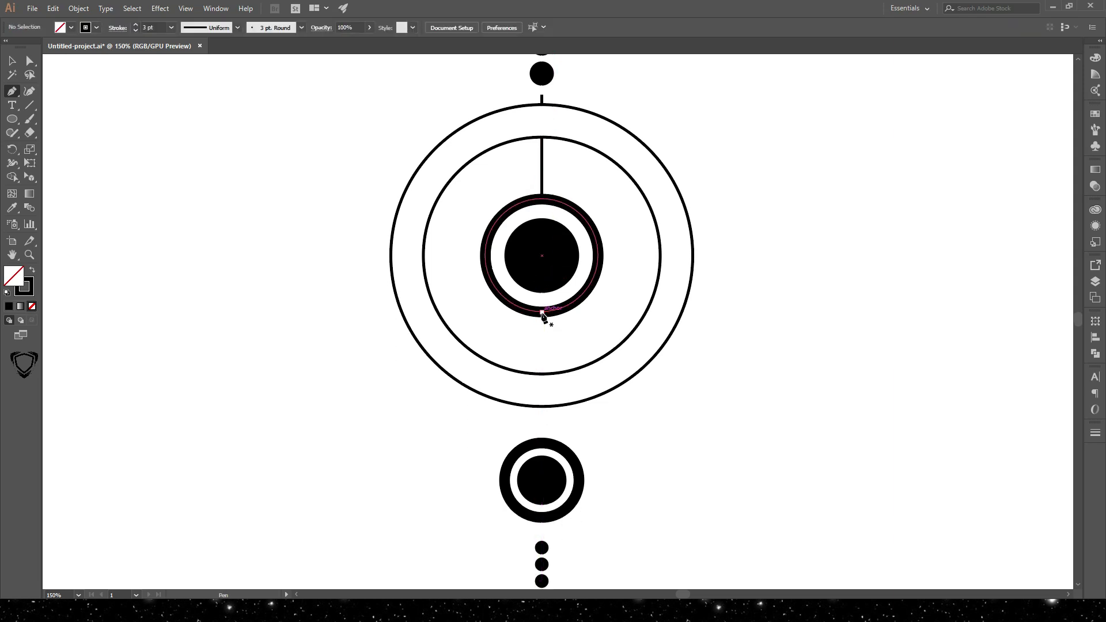
{"action": "scroll", "coordinate": [542, 316], "scroll_direction": "down", "scroll_amount": 1}
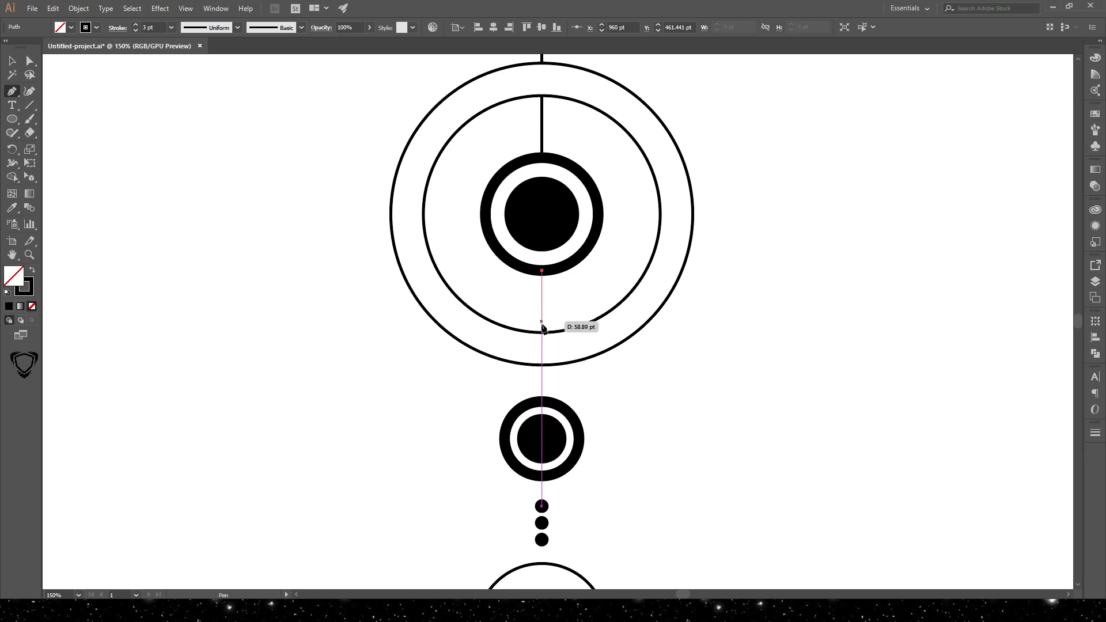
{"action": "left_click", "coordinate": [542, 332]}
{"action": "left_click", "coordinate": [541, 352], "text": "ctrl"}
Connect the outer ring to the small ringed circle, and that circle to the dot column
{"action": "scroll", "coordinate": [541, 351], "scroll_direction": "down", "scroll_amount": 1}
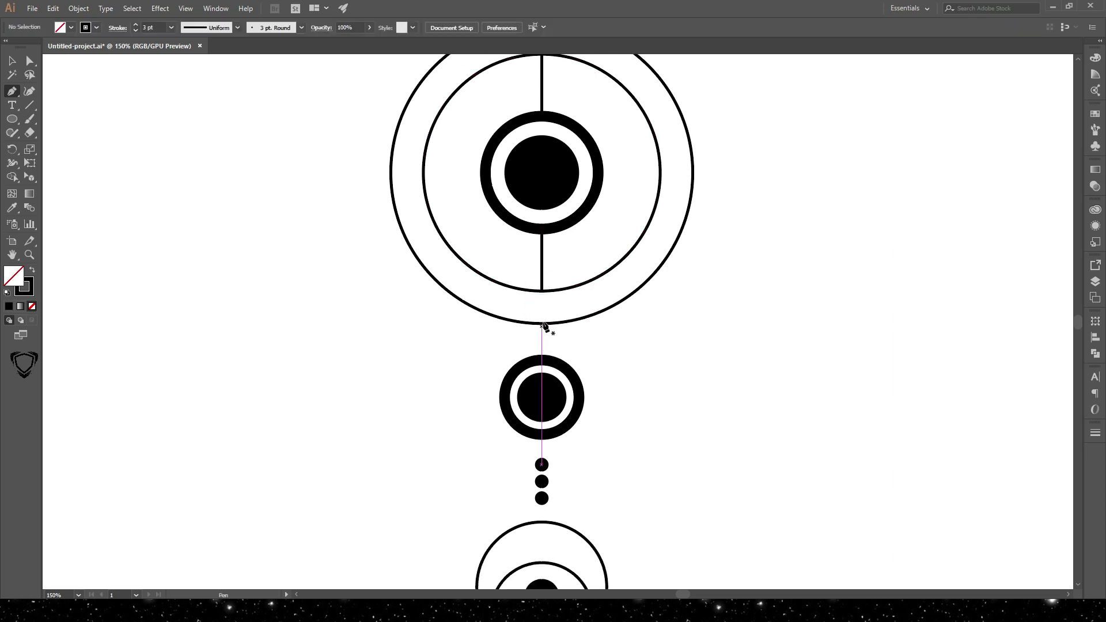
{"action": "left_click", "coordinate": [542, 324]}
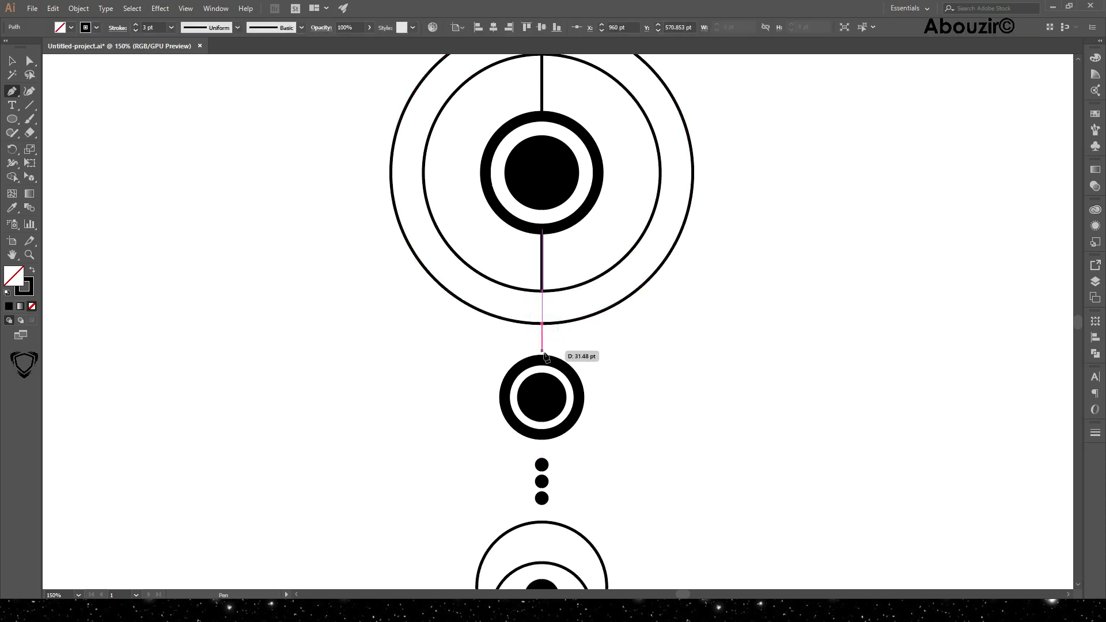
{"action": "left_click", "coordinate": [542, 372]}
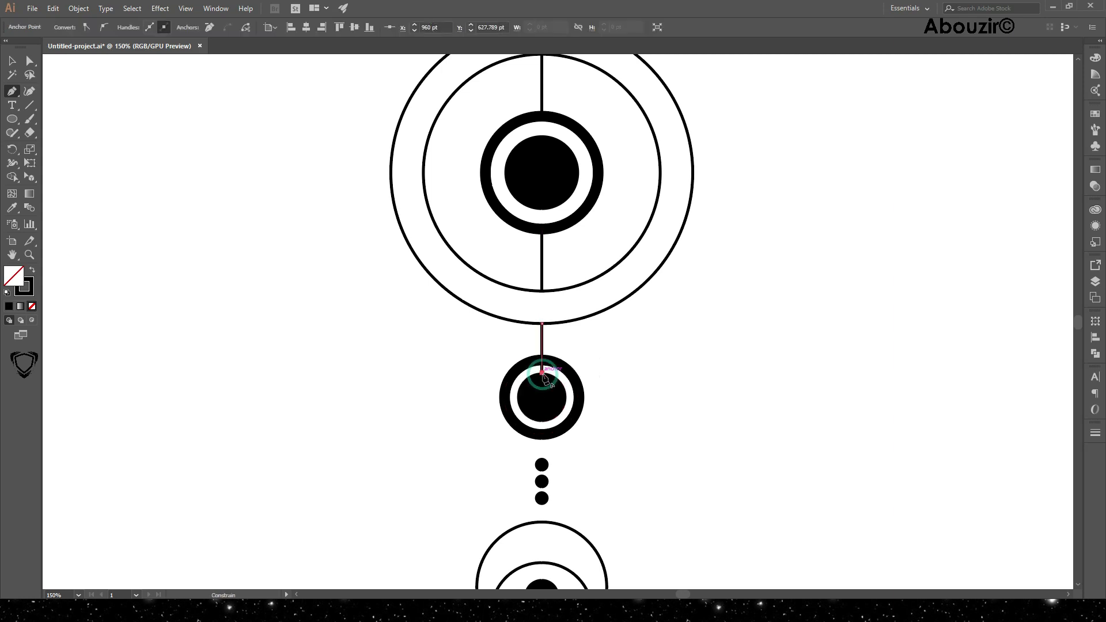
{"action": "scroll", "coordinate": [563, 379], "scroll_direction": "down", "scroll_amount": 1}
{"action": "scroll", "coordinate": [565, 380], "scroll_direction": "down", "scroll_amount": 1}
{"action": "left_click", "coordinate": [564, 379], "text": "ctrl"}
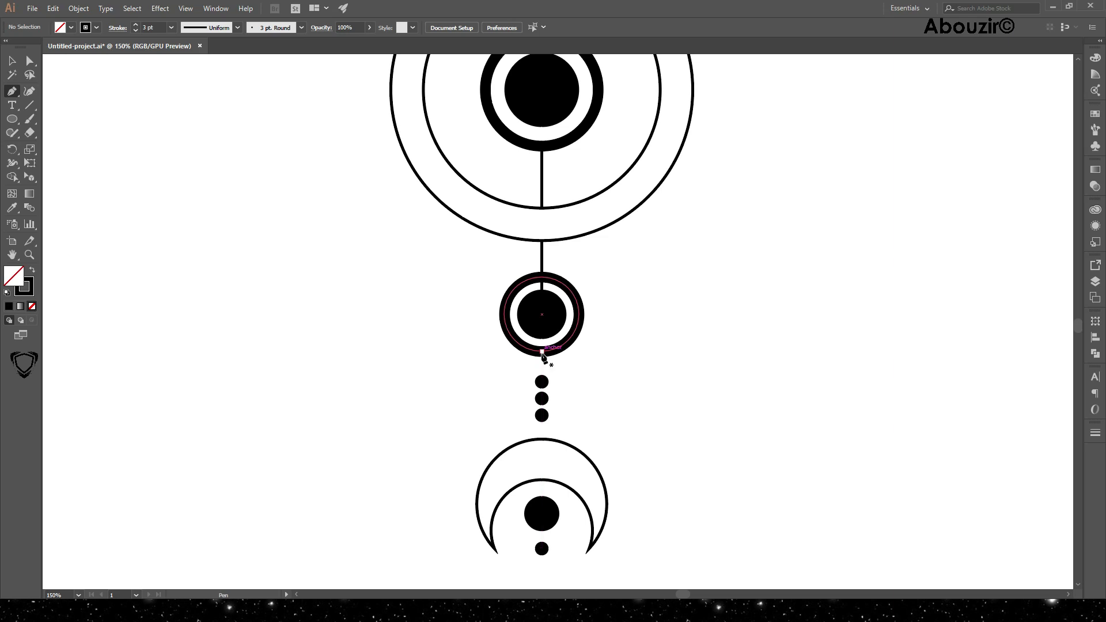
{"action": "left_click_drag", "start_coordinate": [542, 352], "coordinate": [543, 362]}
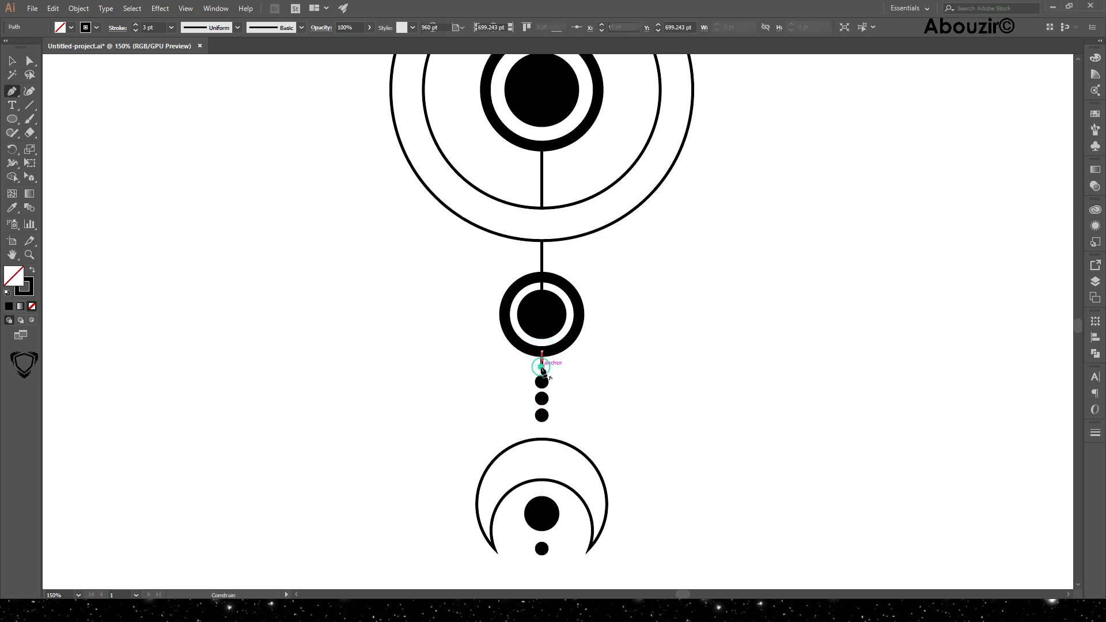
{"action": "scroll", "coordinate": [553, 369], "scroll_direction": "down", "scroll_amount": 1}
{"action": "left_click", "coordinate": [593, 347], "text": "ctrl"}
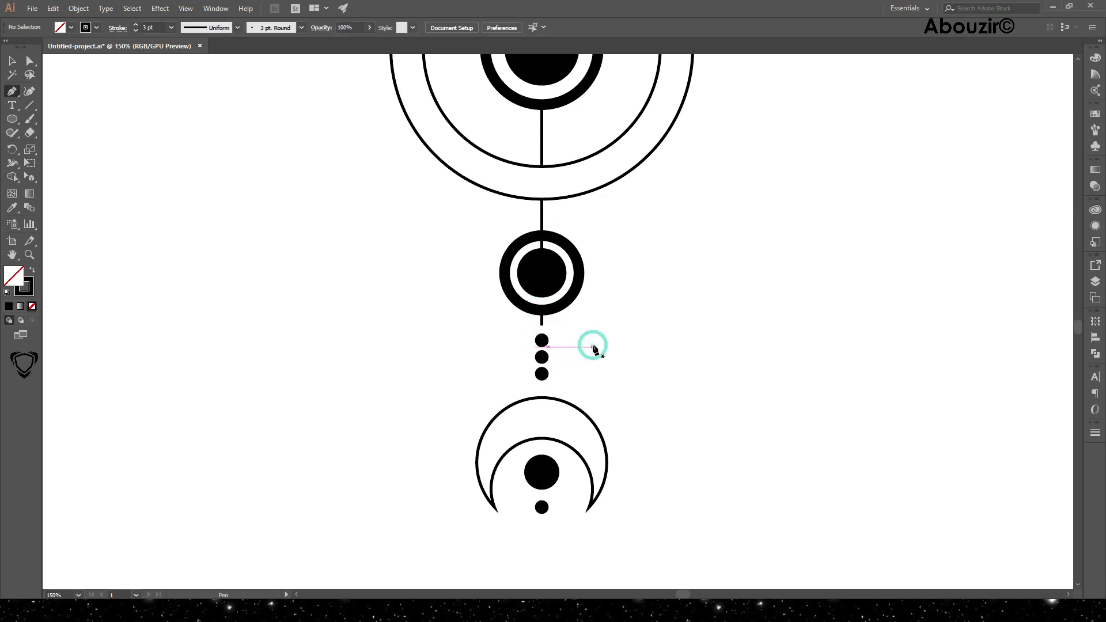
Link the dot column to the crescent and draw a tail line below the crescent's tiny dot
{"action": "scroll", "coordinate": [576, 348], "scroll_direction": "down", "scroll_amount": 1}
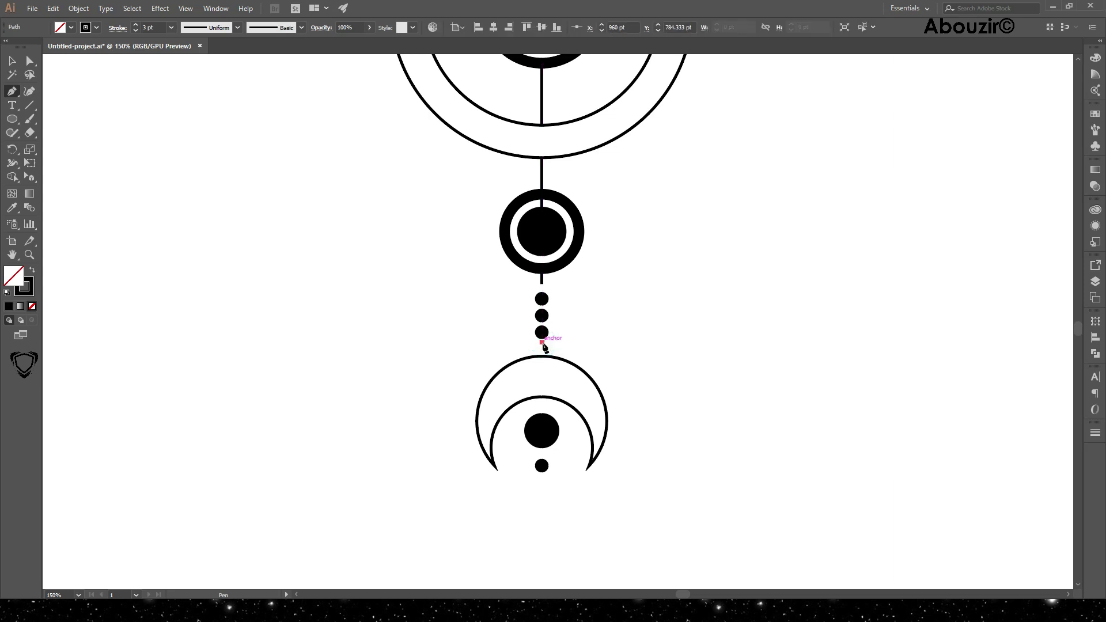
{"action": "left_click_drag", "start_coordinate": [541, 346], "coordinate": [582, 347]}
{"action": "left_click", "coordinate": [582, 348], "text": "ctrl"}
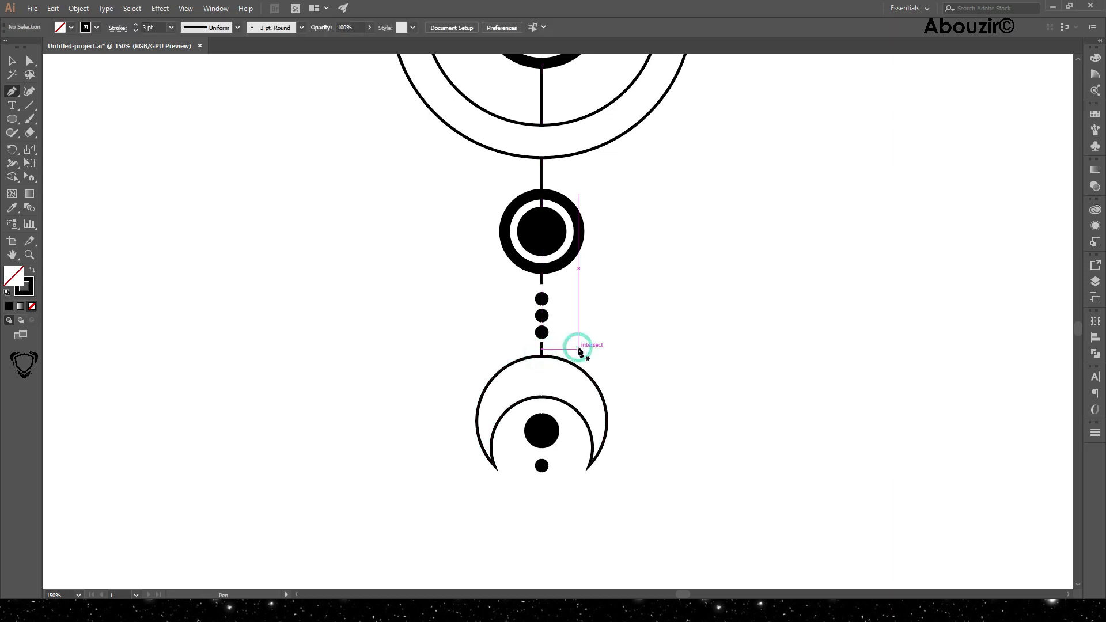
{"action": "scroll", "coordinate": [576, 354], "scroll_direction": "down", "scroll_amount": 1}
{"action": "left_click", "coordinate": [542, 393]}
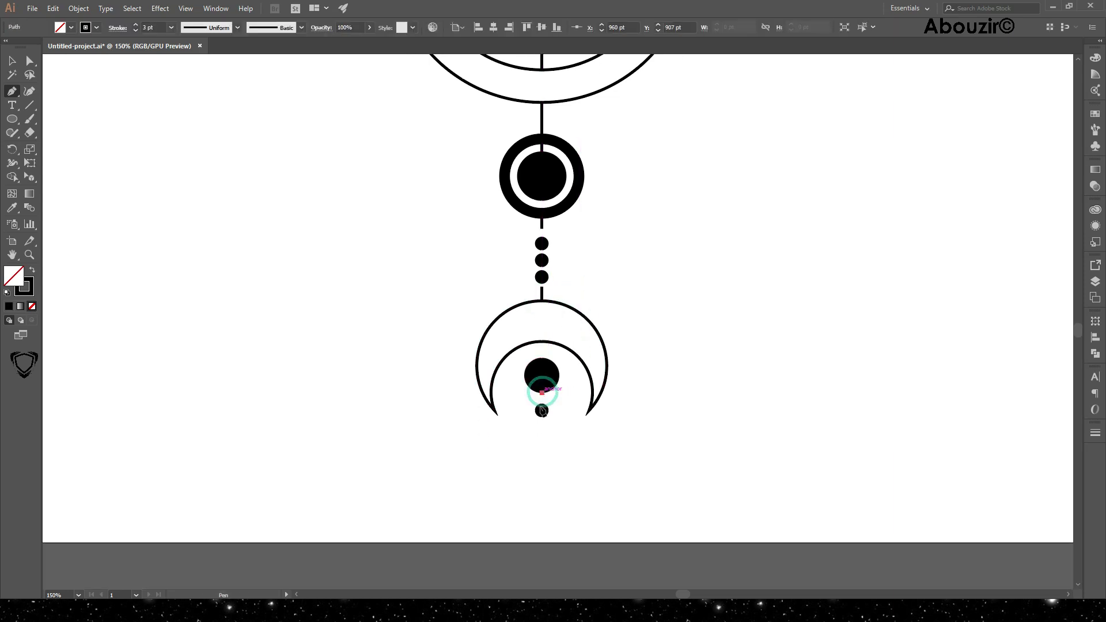
{"action": "left_click", "coordinate": [542, 468]}
{"action": "left_click", "coordinate": [565, 470], "text": "ctrl"}
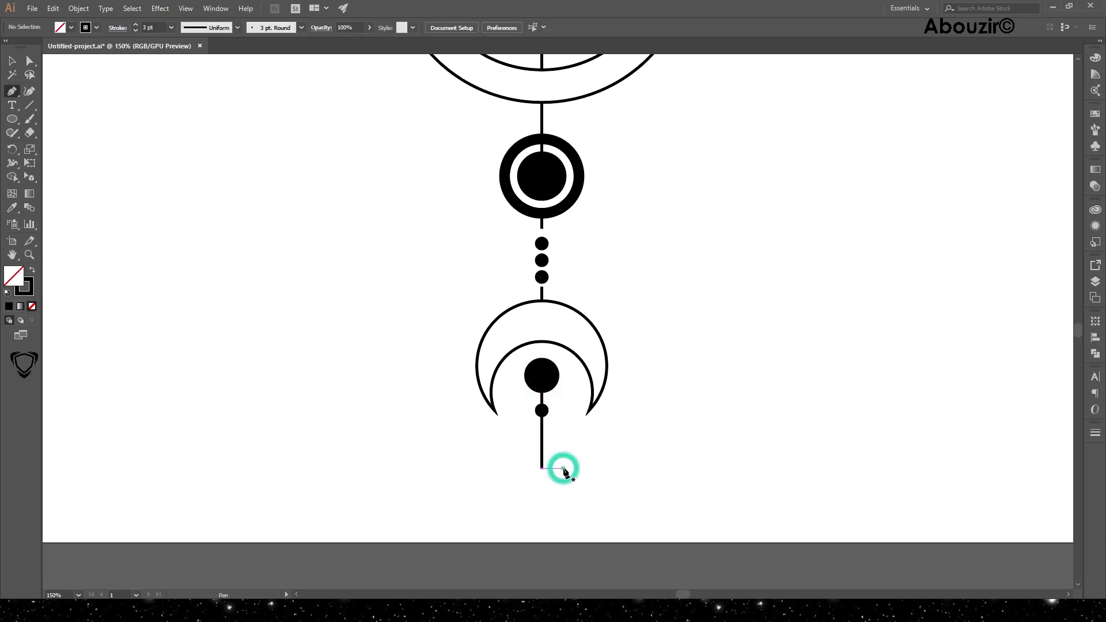
Copy the crescent to the tail's end, shrink it to about 39.3 pt, and make it solid black
{"action": "key", "text": "v"}
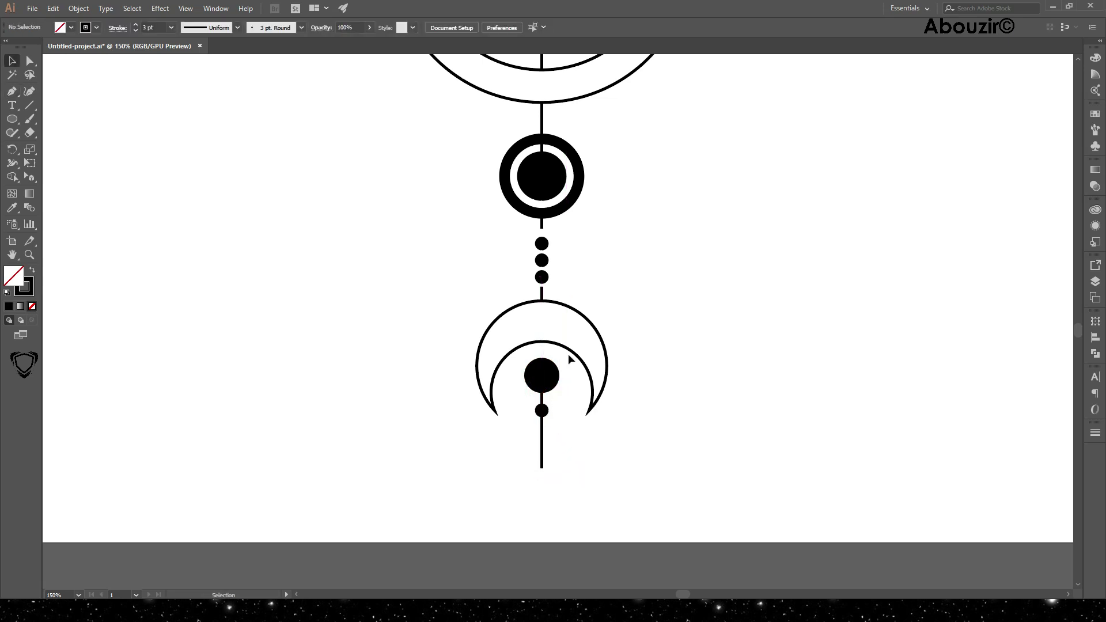
{"action": "left_click", "coordinate": [572, 355]}
{"action": "left_click_drag", "start_coordinate": [561, 455], "coordinate": [560, 511]}
{"action": "mouse_move", "coordinate": [610, 561]}
{"action": "left_mouse_down"}
{"action": "mouse_move", "coordinate": [609, 530]}
{"action": "mouse_move", "coordinate": [578, 523]}
{"action": "mouse_move", "coordinate": [553, 473]}
{"action": "left_mouse_up"}
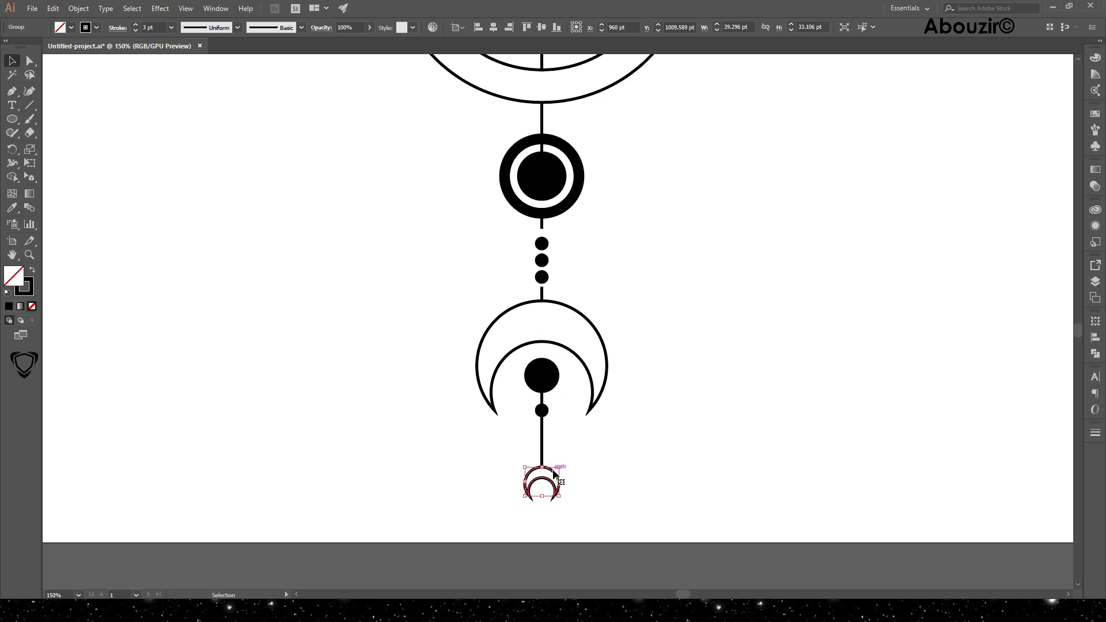
{"action": "key", "text": "shift+x"}
{"action": "key", "text": "ctrl+minus"}
{"action": "key", "text": "ctrl+minus"}
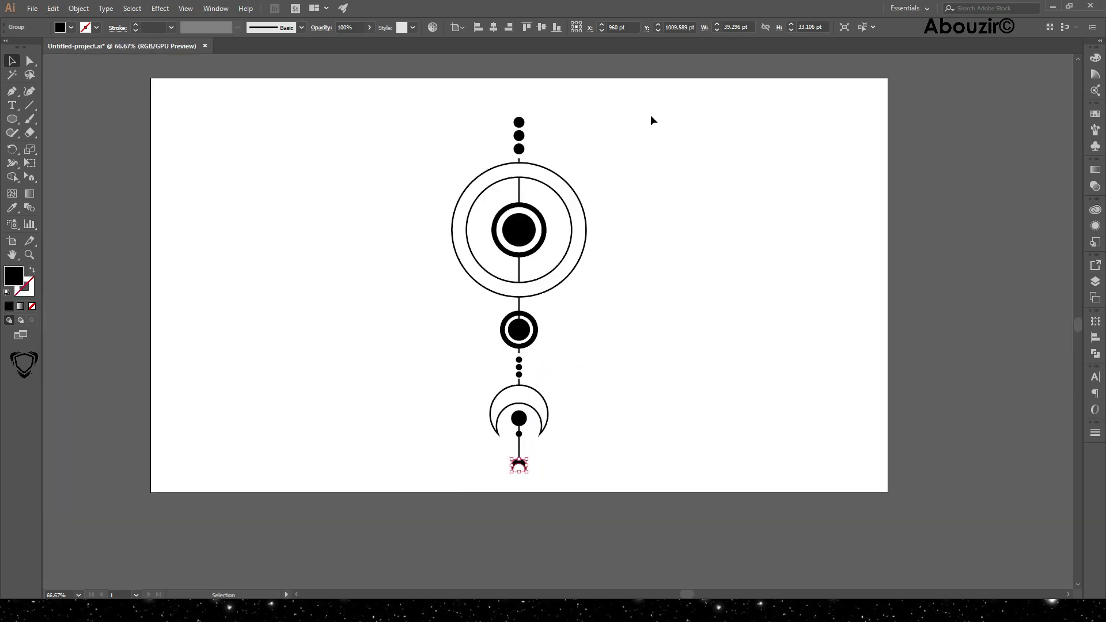
Group every part of the emblem and expand its fill and stroke into shapes
{"action": "left_click_drag", "start_coordinate": [657, 98], "coordinate": [405, 491]}
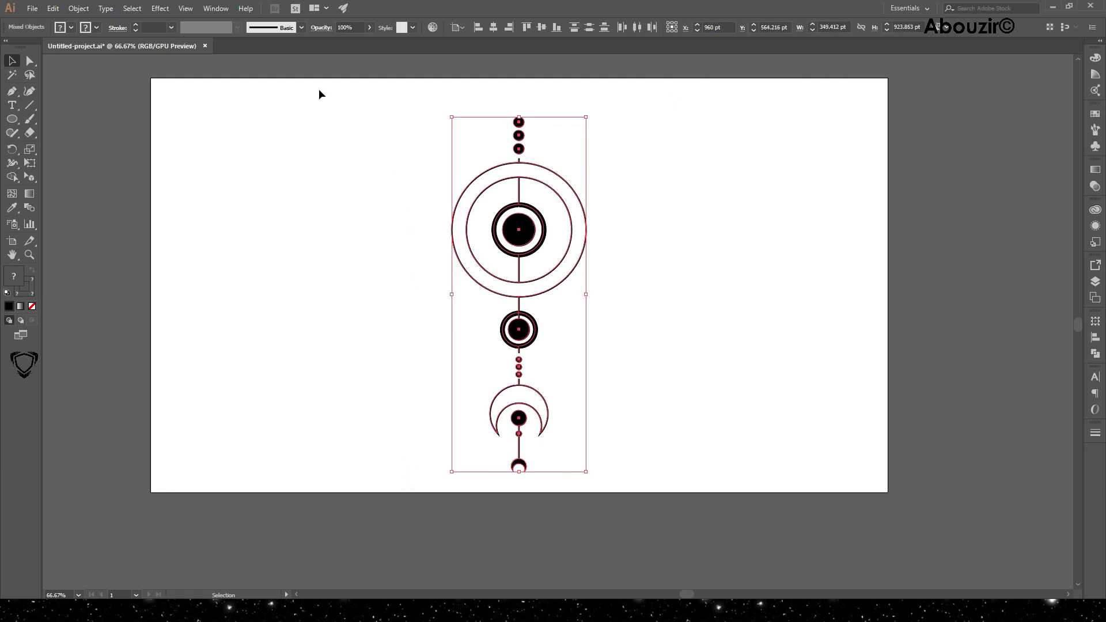
{"action": "left_click", "coordinate": [87, 9]}
{"action": "left_click", "coordinate": [105, 52]}
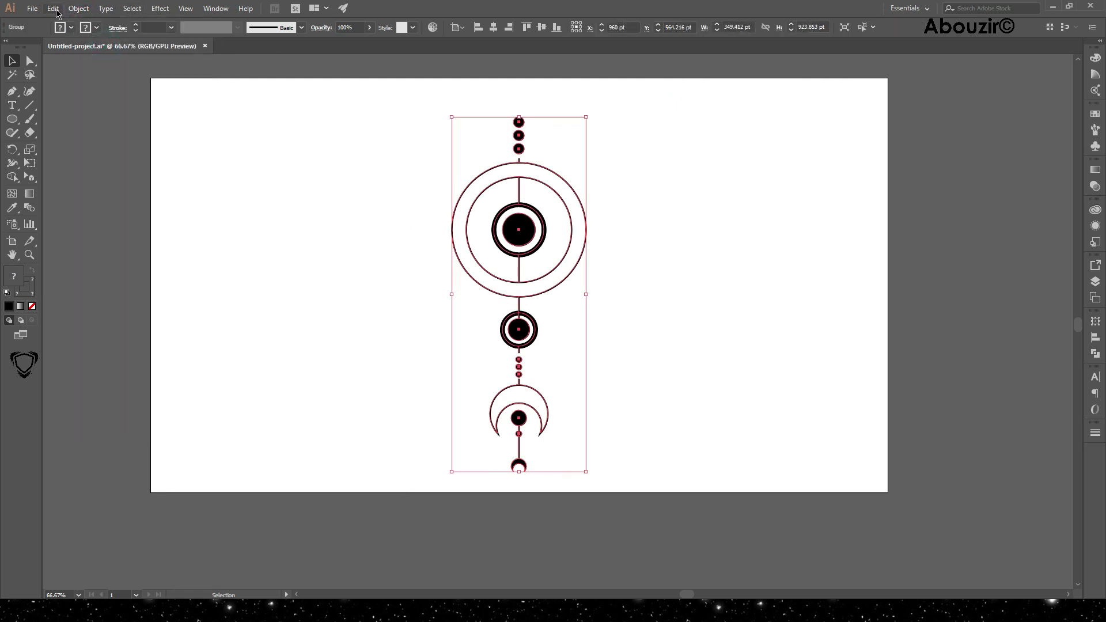
{"action": "left_click", "coordinate": [57, 11]}
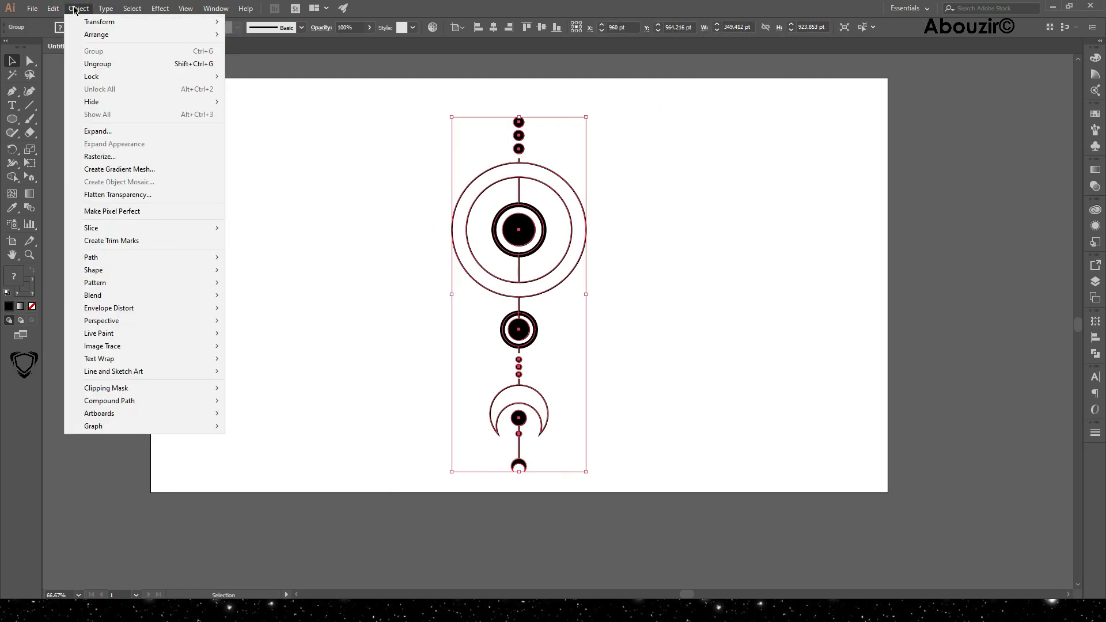
{"action": "left_click", "coordinate": [102, 134]}
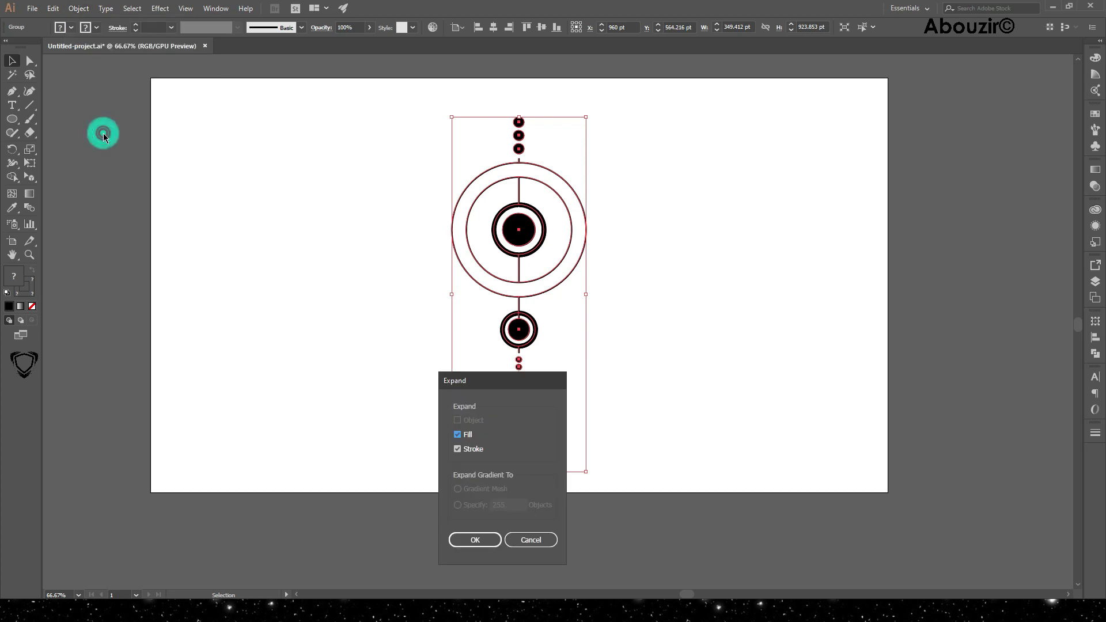
{"action": "left_click", "coordinate": [483, 544]}
Scale the emblem to about 255 × 669 pt and move it left
{"action": "left_click_drag", "start_coordinate": [586, 471], "coordinate": [568, 423]}
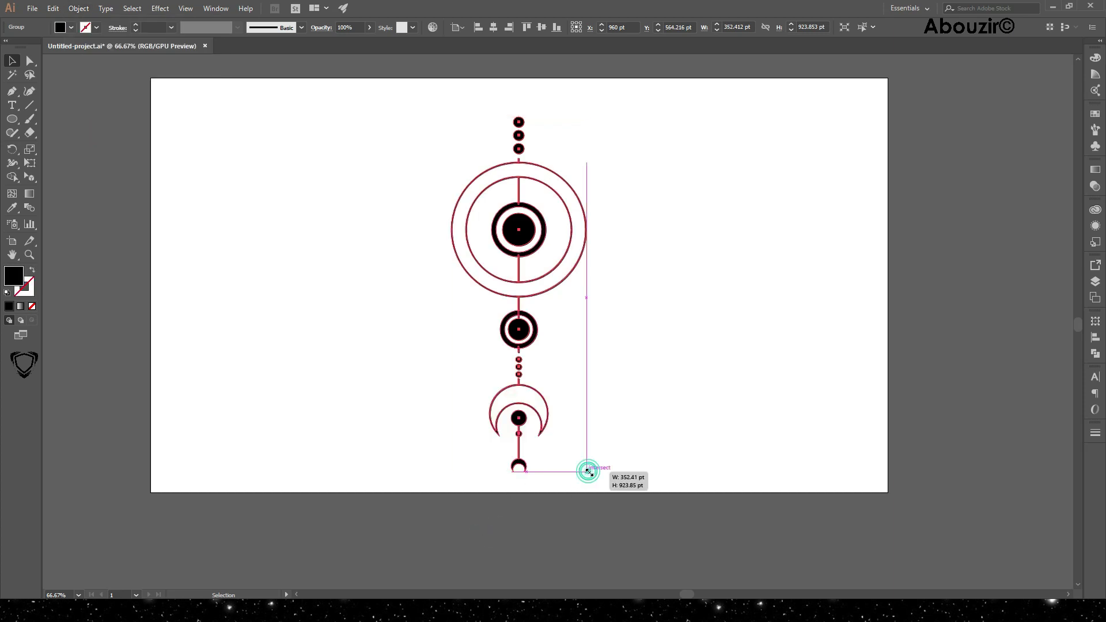
{"action": "left_click", "coordinate": [616, 366]}
{"action": "left_click", "coordinate": [186, 8]}
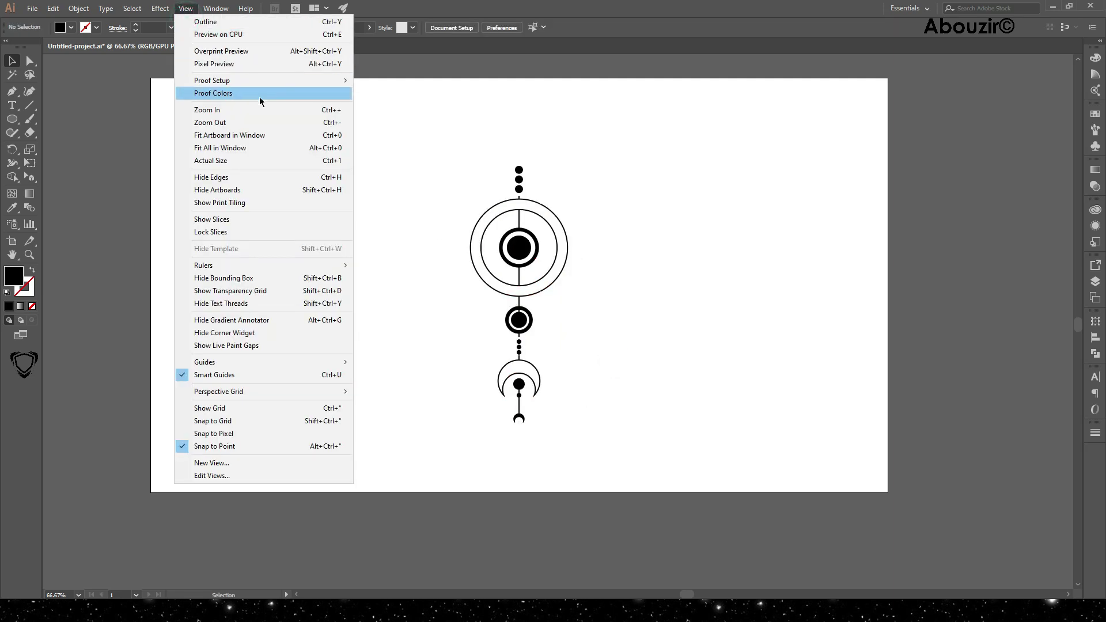
{"action": "left_click", "coordinate": [260, 135]}
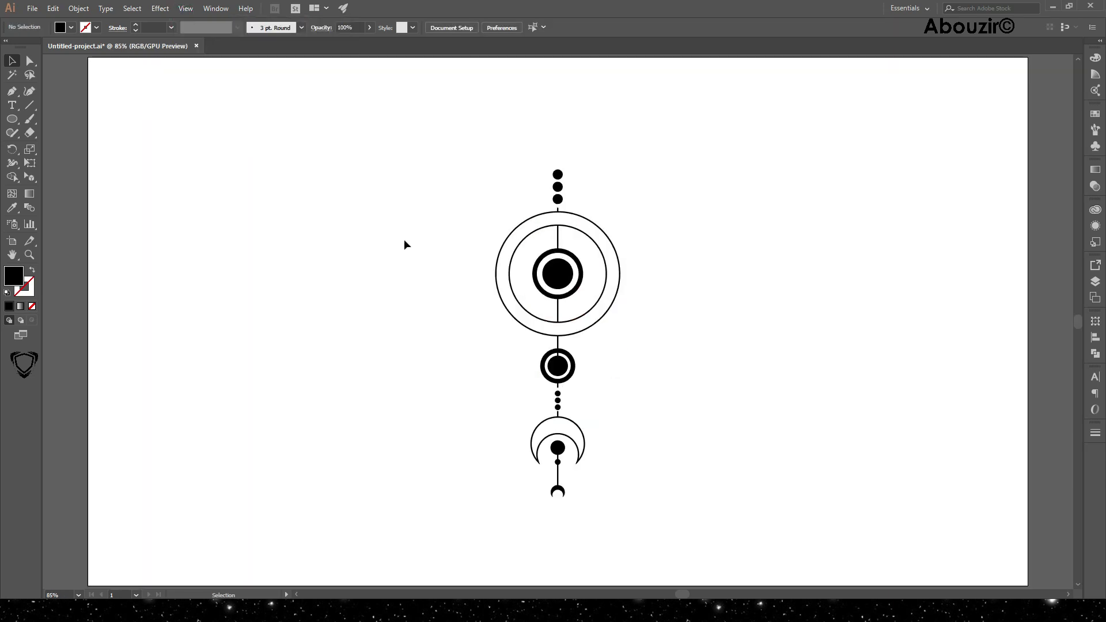
{"action": "left_click_drag", "start_coordinate": [671, 168], "coordinate": [432, 538]}
{"action": "left_click_drag", "start_coordinate": [580, 296], "coordinate": [396, 290]}
{"action": "left_click", "coordinate": [100, 162]}
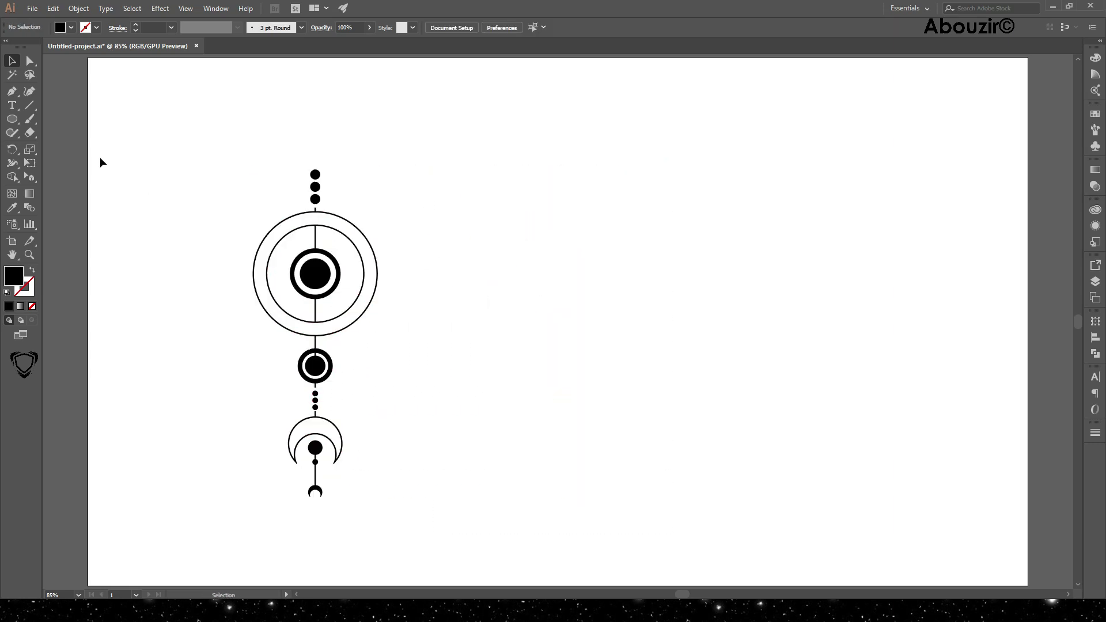
Draw a tall 374.118 × 741.788 pt black rectangle on the right, centred vertically
{"action": "left_click_drag", "start_coordinate": [11, 123], "coordinate": [52, 119]}
{"action": "mouse_move", "coordinate": [577, 170]}
{"action": "left_mouse_down"}
{"action": "mouse_move", "coordinate": [716, 378]}
{"action": "mouse_move", "coordinate": [761, 533]}
{"action": "left_mouse_up"}
{"action": "key", "text": "v"}
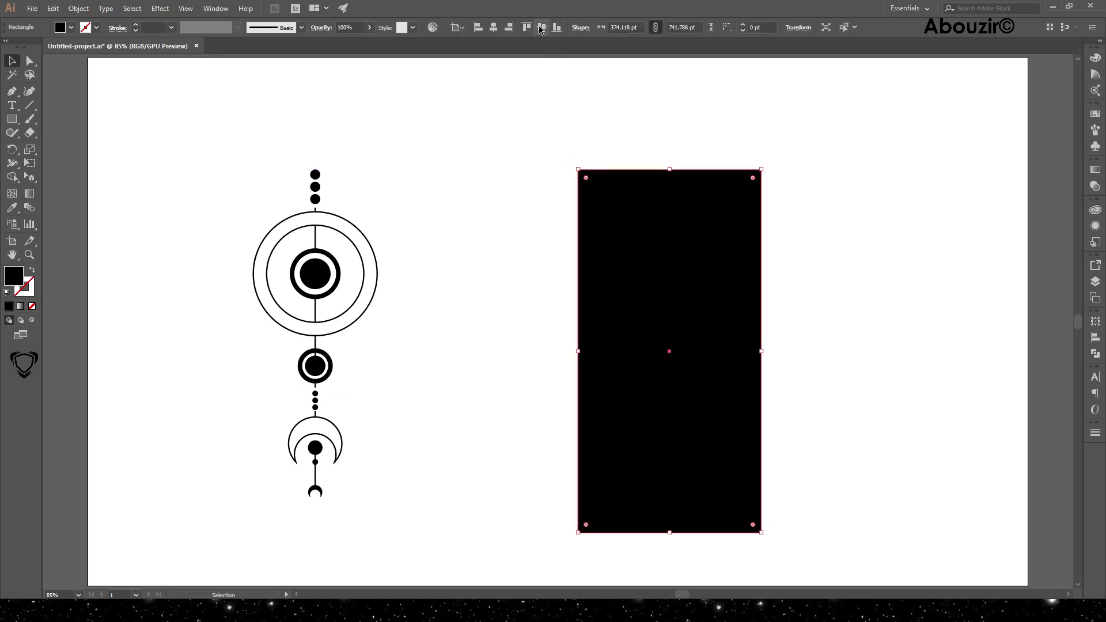
{"action": "left_click", "coordinate": [541, 27]}
{"action": "left_click_drag", "start_coordinate": [698, 234], "coordinate": [653, 234]}
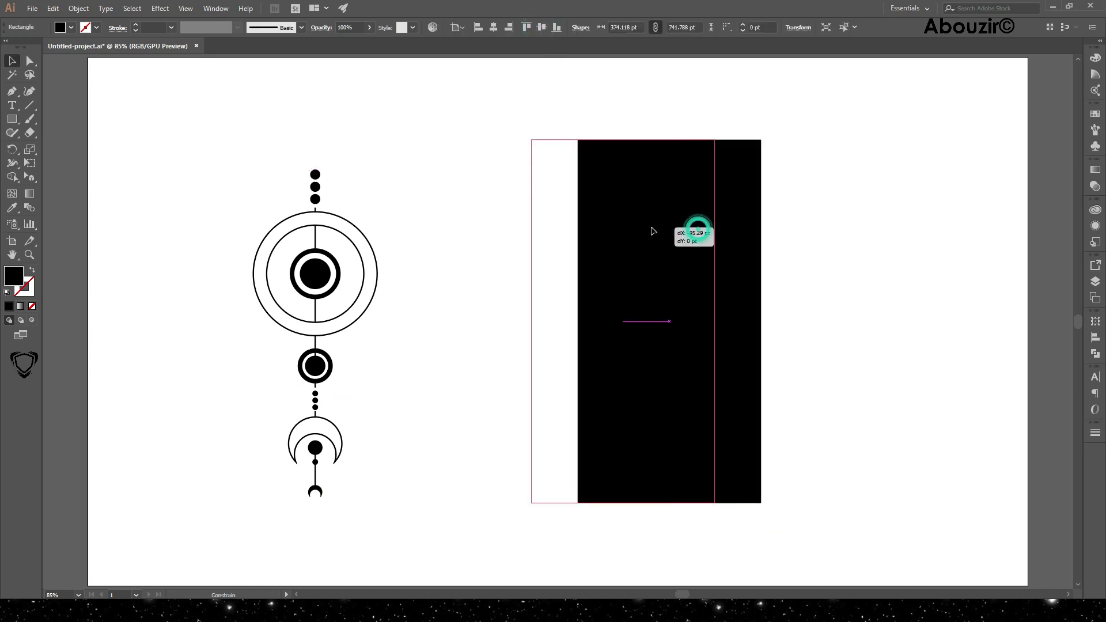
Place a copy of the emblem on the rectangle, bring it to front, and fill it white
{"action": "left_click", "coordinate": [367, 278]}
{"action": "left_click_drag", "start_coordinate": [364, 271], "coordinate": [672, 276]}
{"action": "right_click", "coordinate": [672, 276]}
{"action": "mouse_move", "coordinate": [717, 388]}
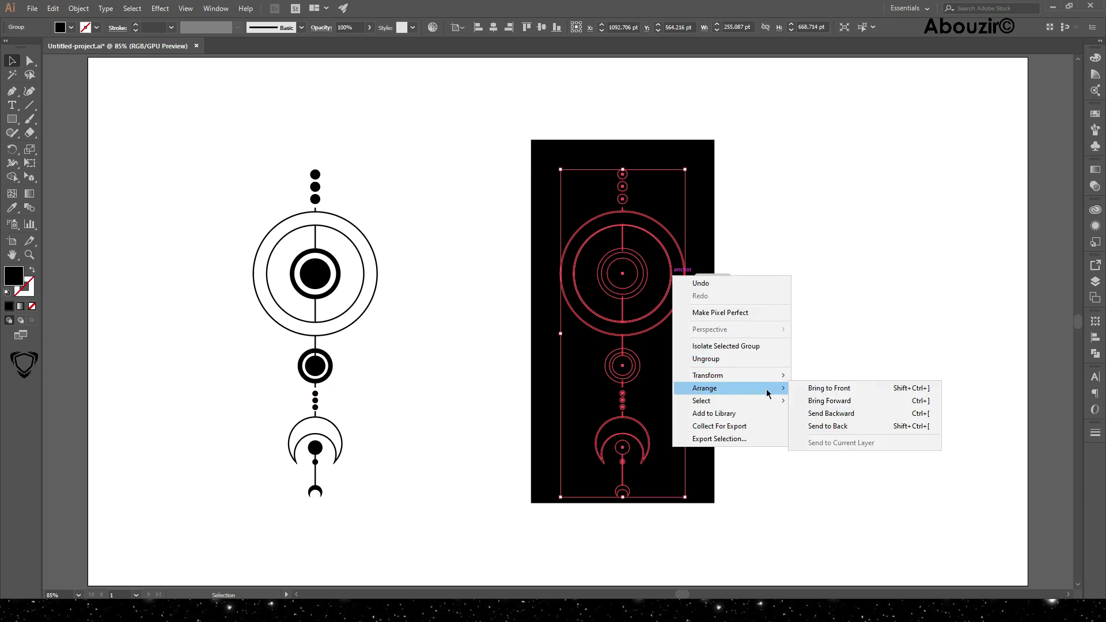
{"action": "left_click", "coordinate": [806, 384]}
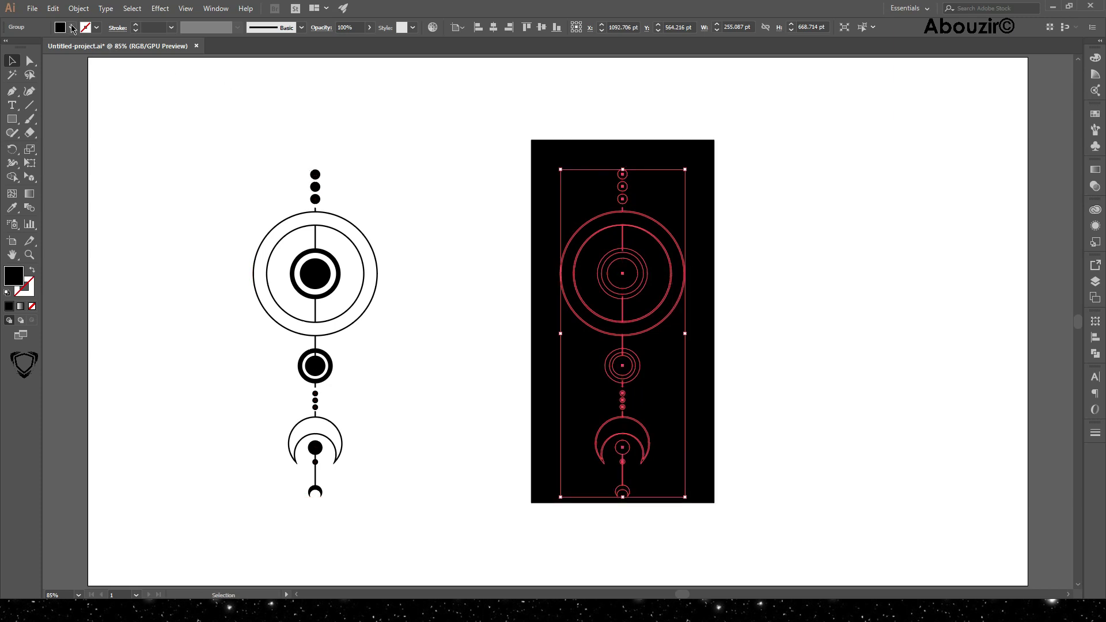
{"action": "left_click", "coordinate": [71, 27]}
{"action": "left_click", "coordinate": [25, 53]}
{"action": "left_click", "coordinate": [825, 382]}
{"action": "left_click_drag", "start_coordinate": [699, 389], "coordinate": [697, 392]}
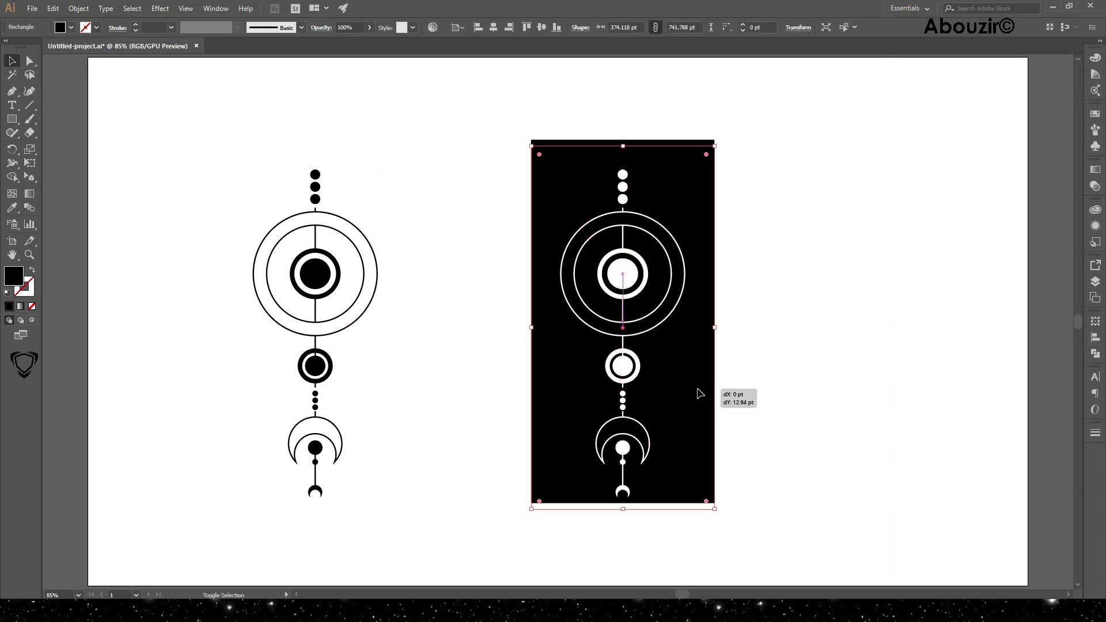
{"action": "left_click", "coordinate": [795, 362]}
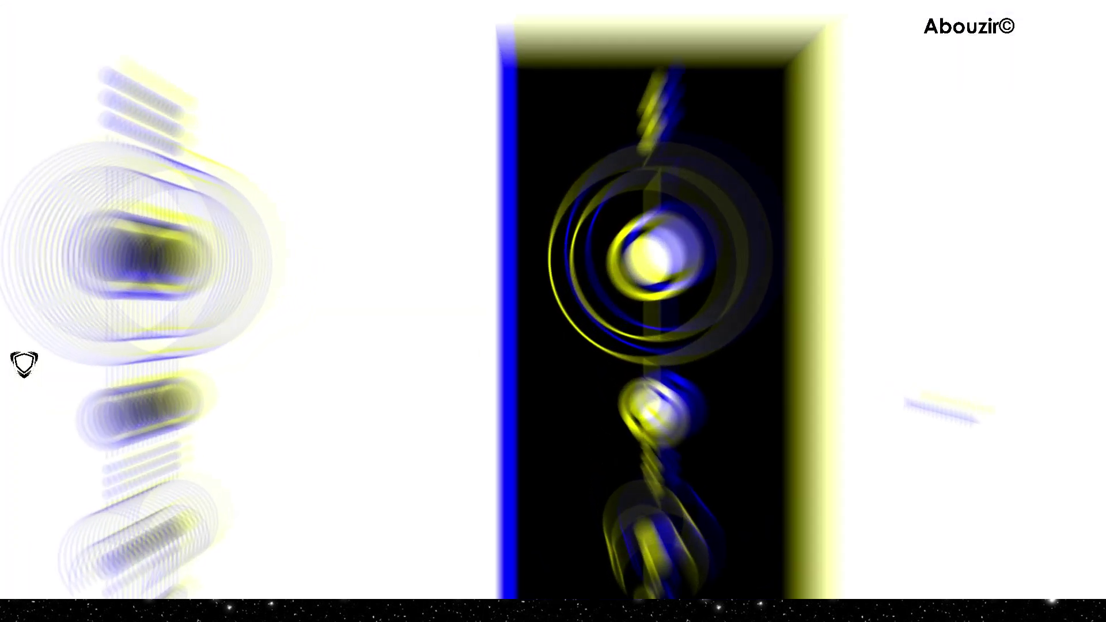